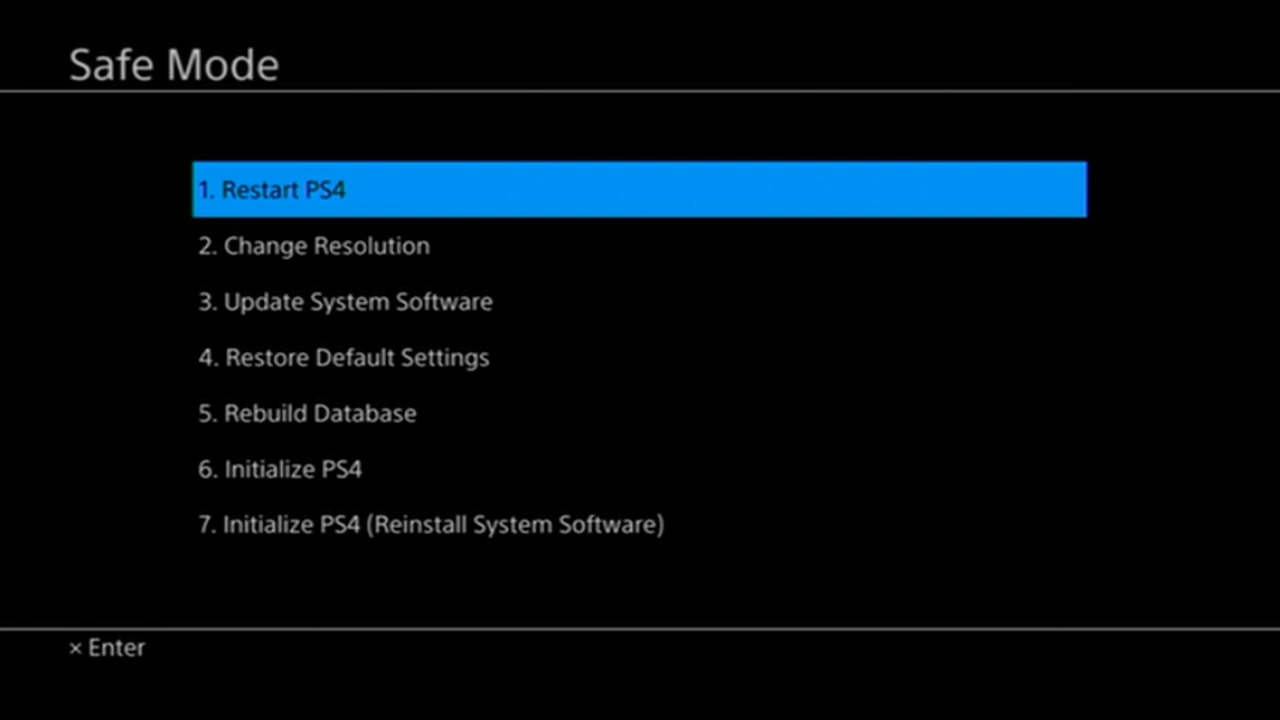
Select option 7 Initialize PS4 (Reinstall System Software) and confirm the prompt.
key("Down")
key("Down")
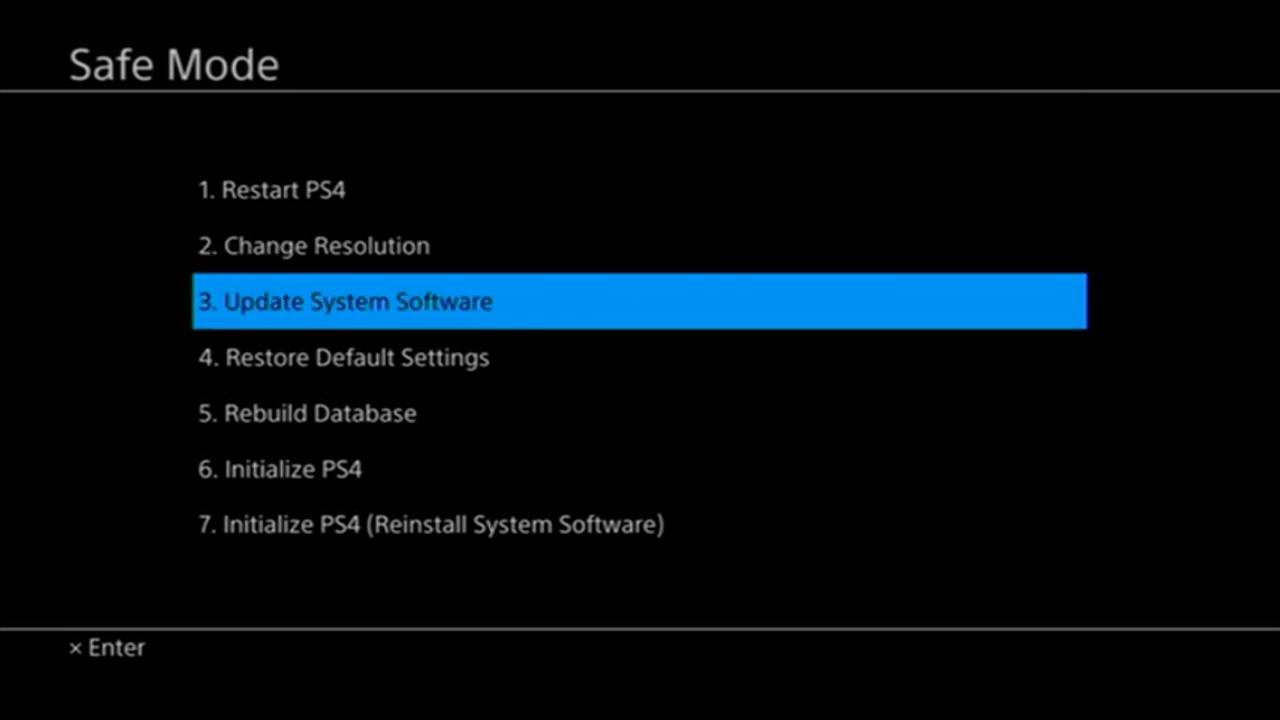
key("Down")
key("Down")
key("Down")
key("Down")
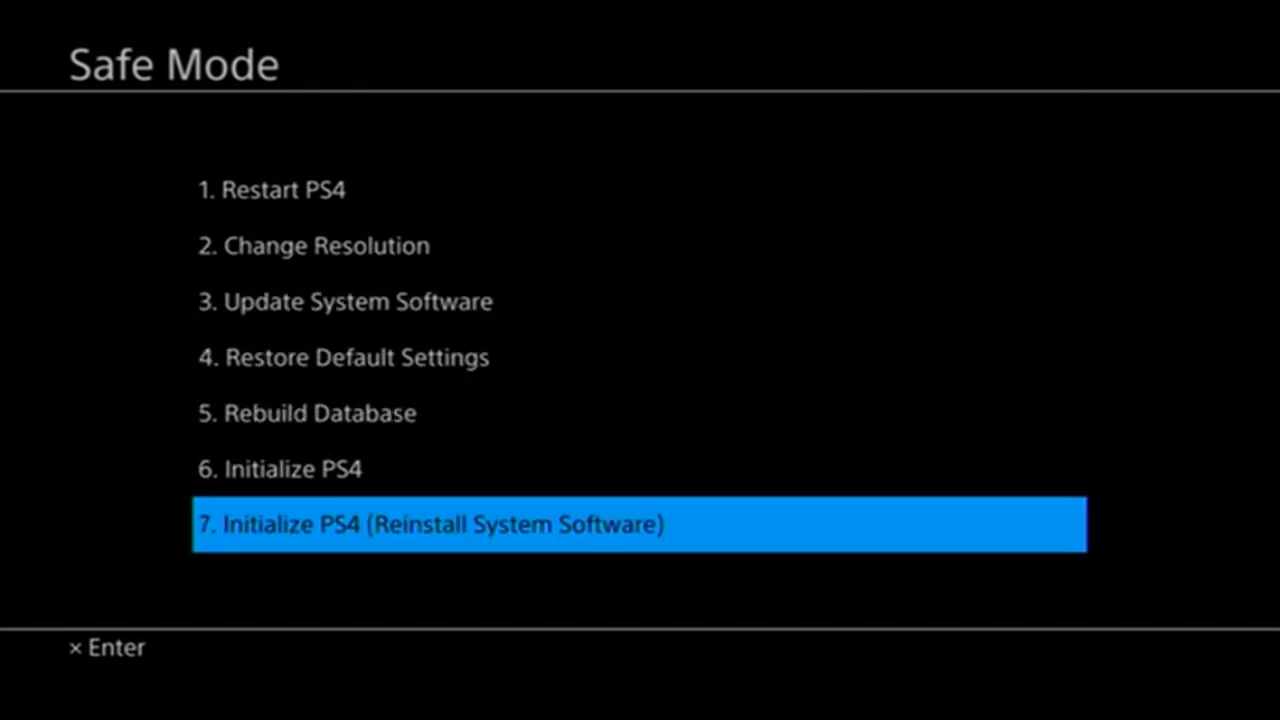
key("Return")
key("Right")
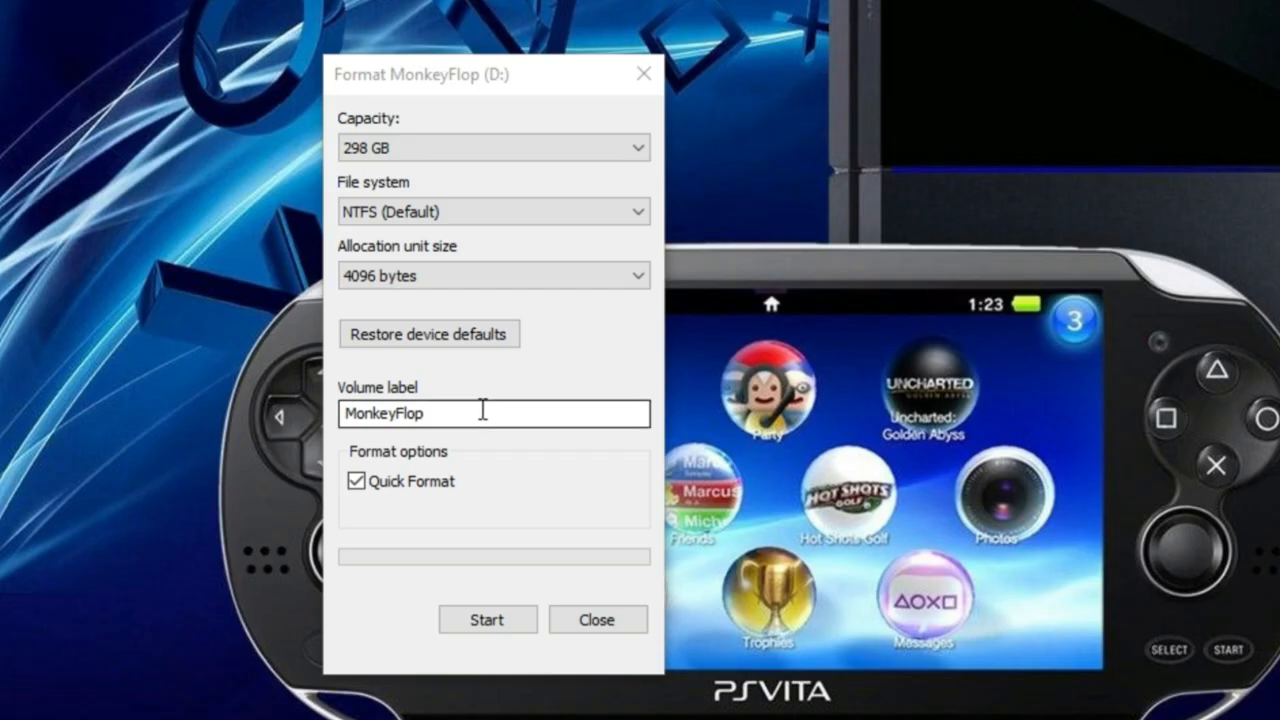
Quick-format MonkeyFlop (D:) as exFAT, confirming the erase warning and completion notice.
left_click(560, 211)
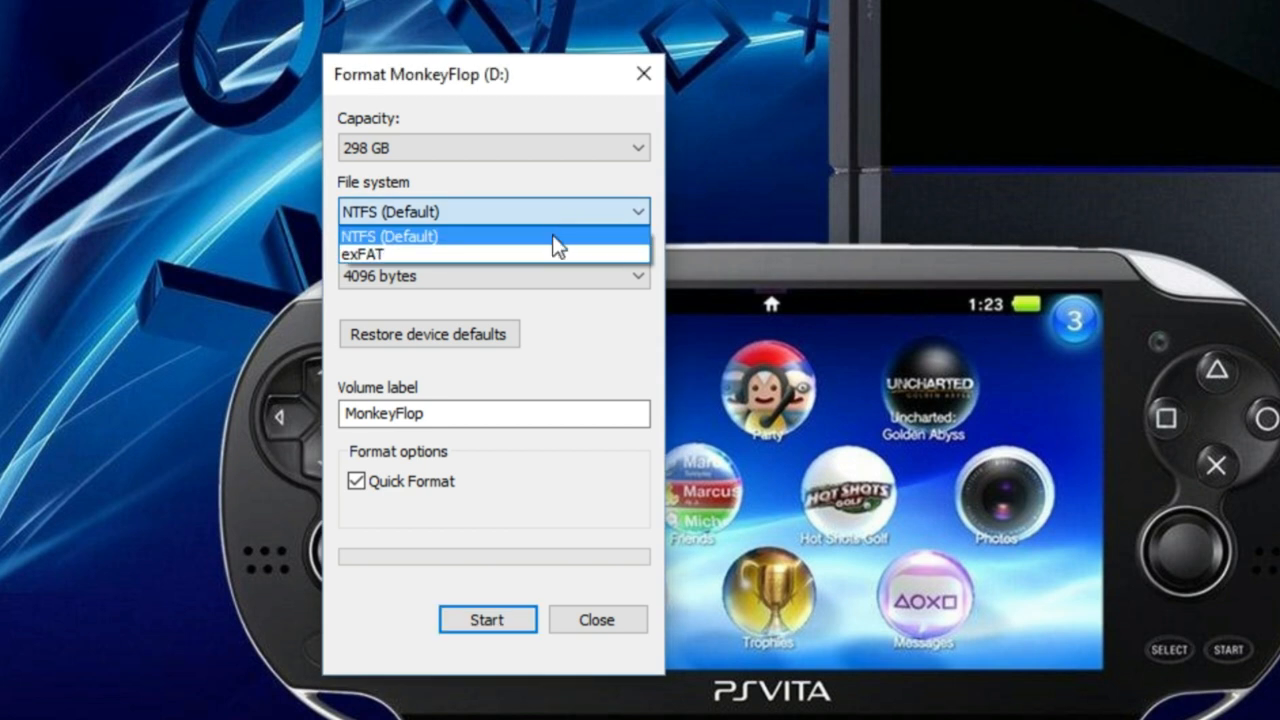
left_click(537, 253)
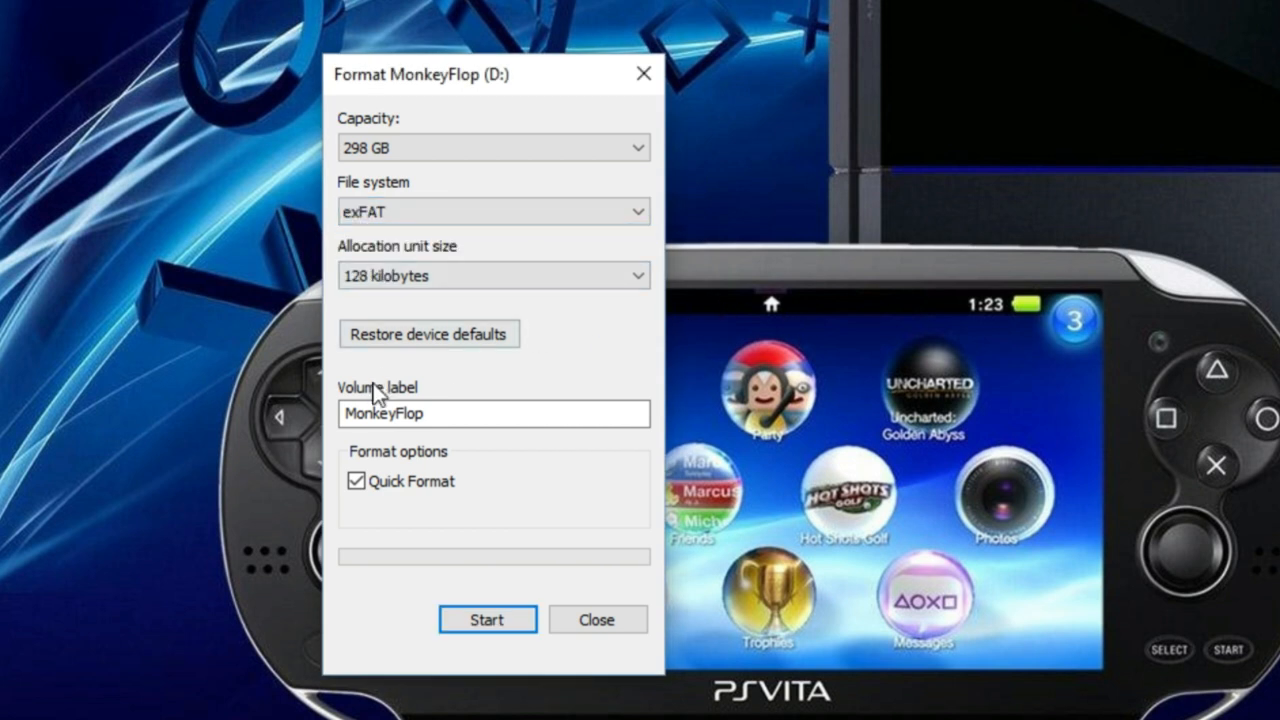
left_click(456, 613)
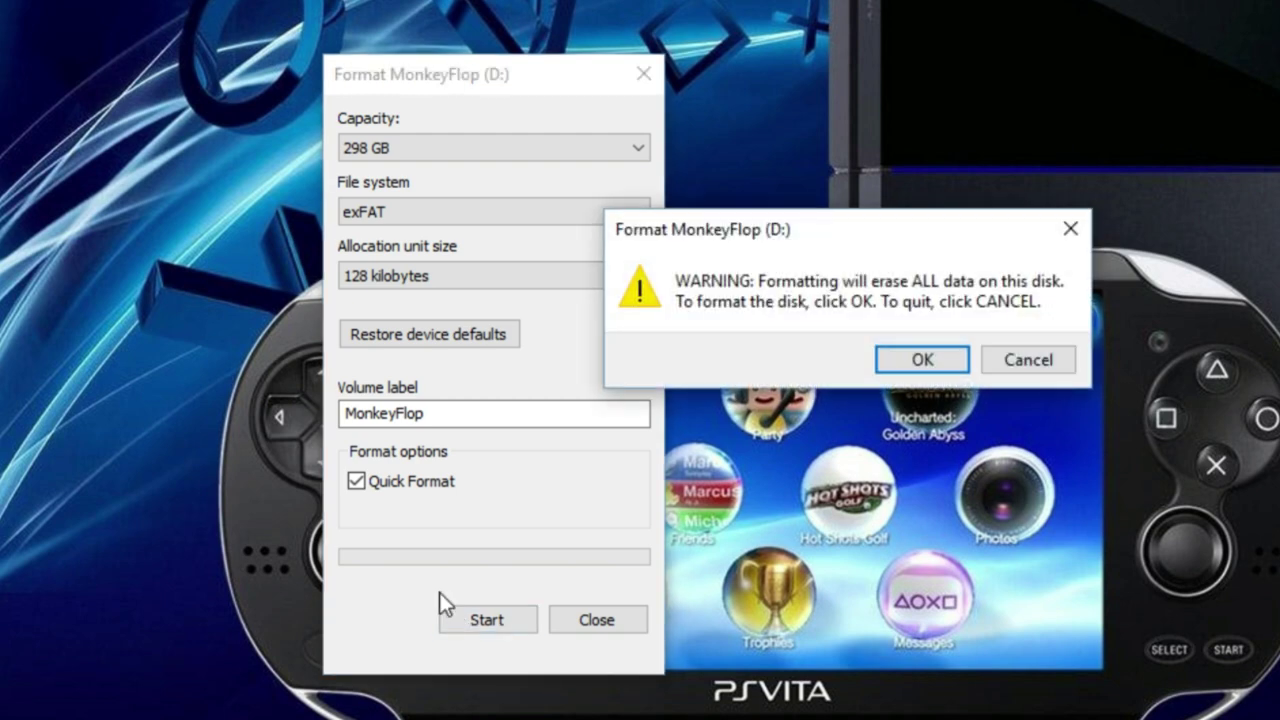
left_click(919, 360)
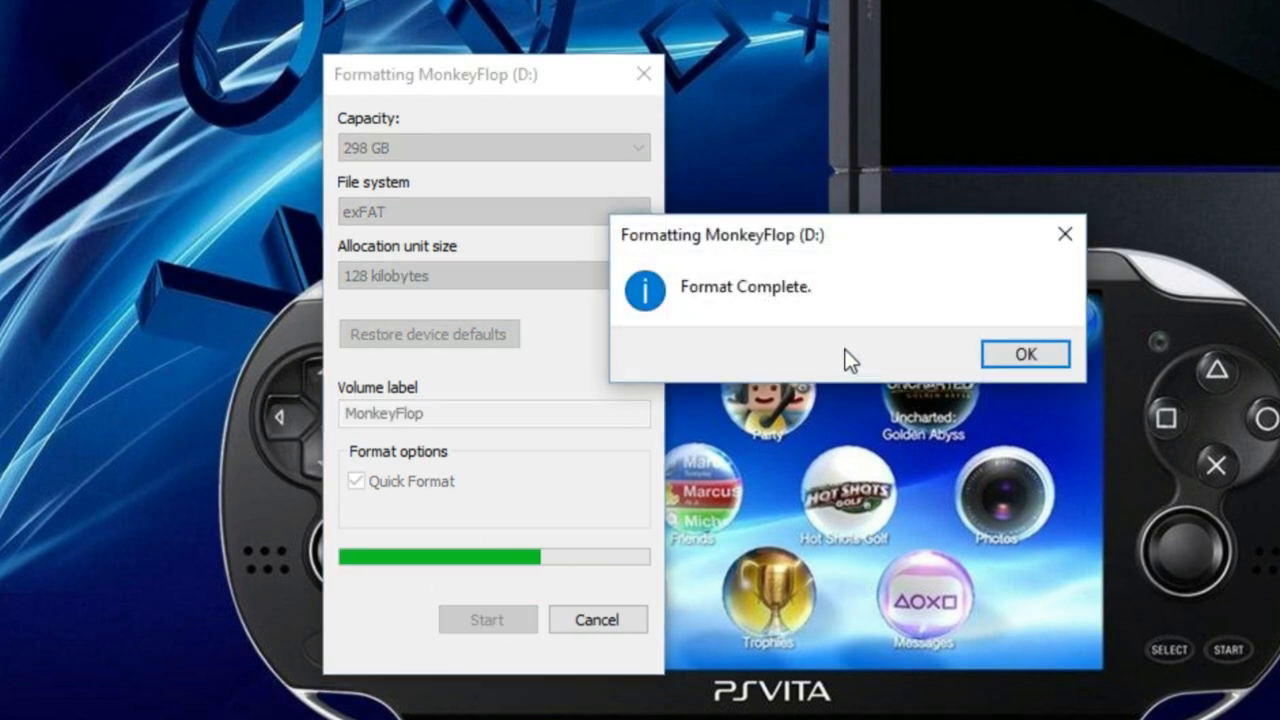
left_click(1026, 355)
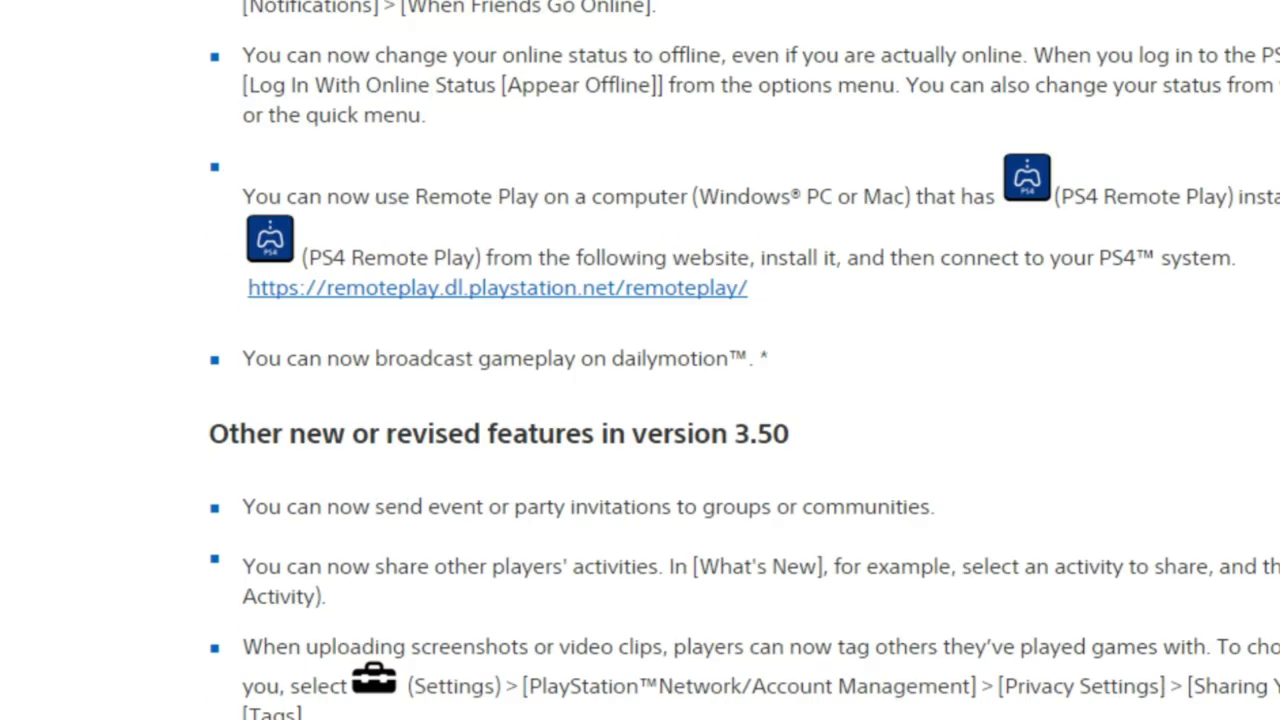
scroll(640, 360, "down", 5)
scroll(900, 110, "down", 5)
scroll(940, 220, "down", 5)
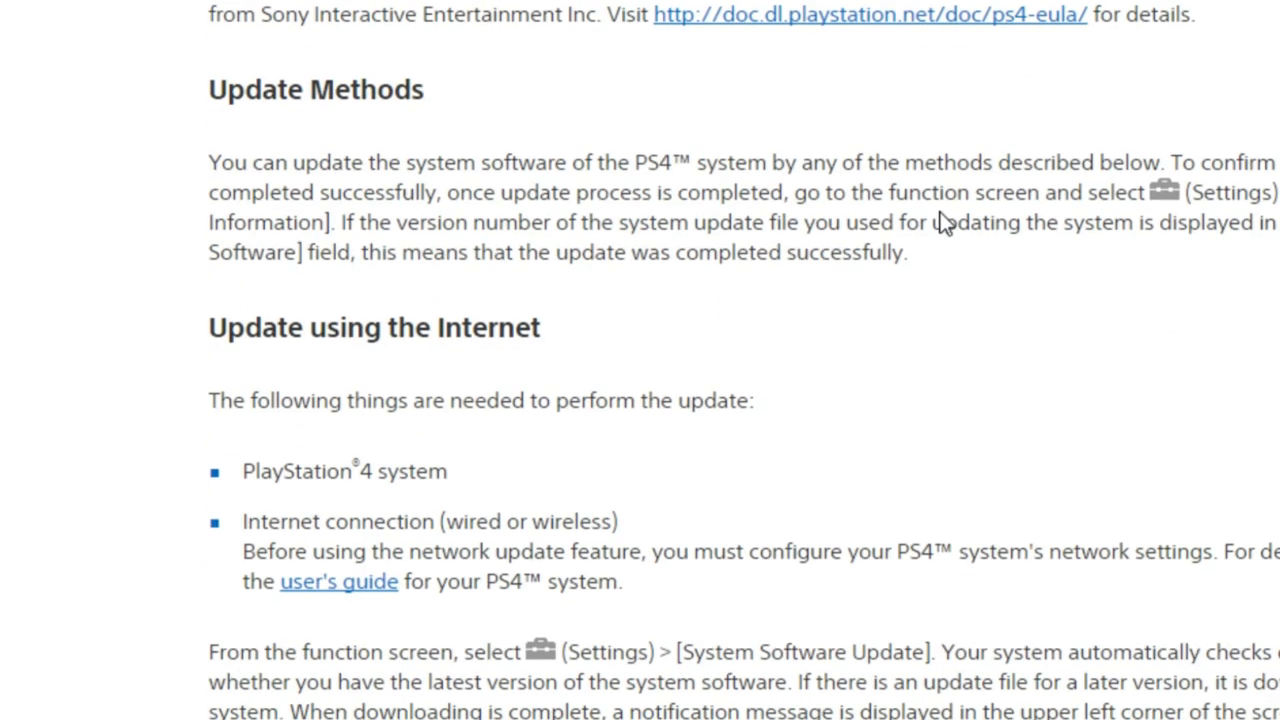
scroll(990, 222, "down", 5)
scroll(990, 222, "down", 5)
scroll(990, 222, "down", 4)
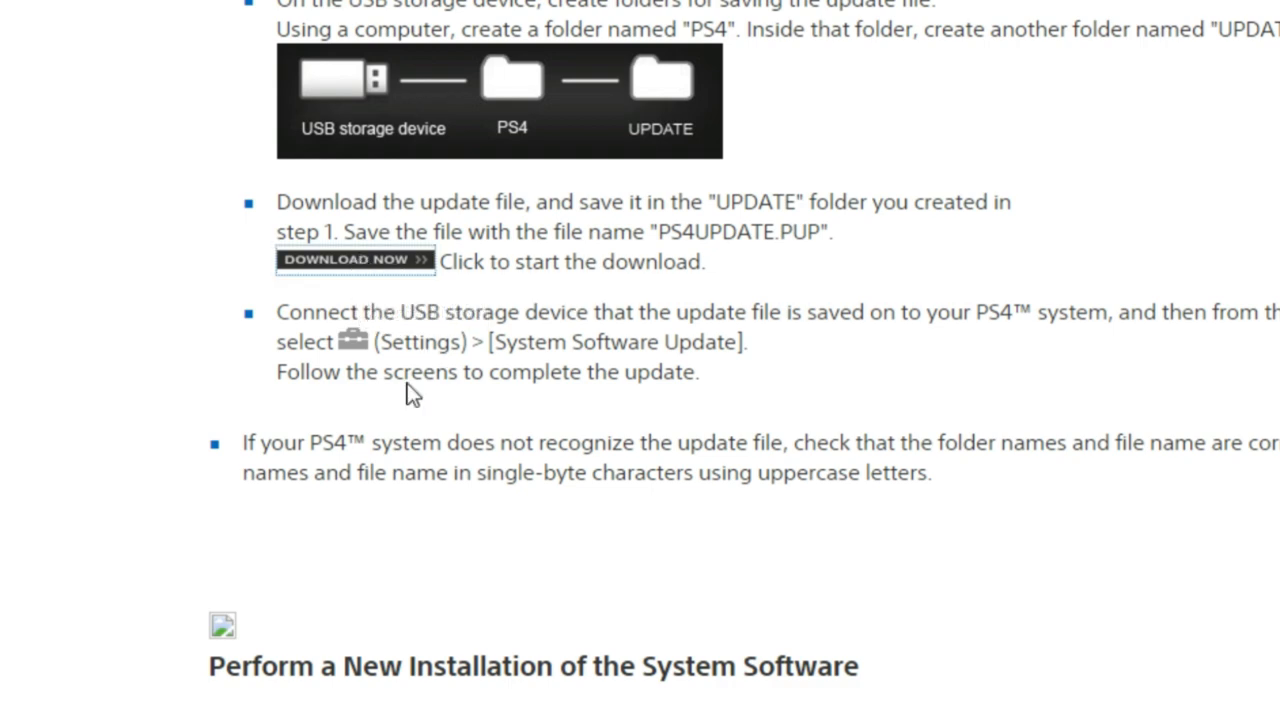
scroll(396, 390, "down", 5)
scroll(396, 409, "down", 3)
scroll(396, 406, "down", 1)
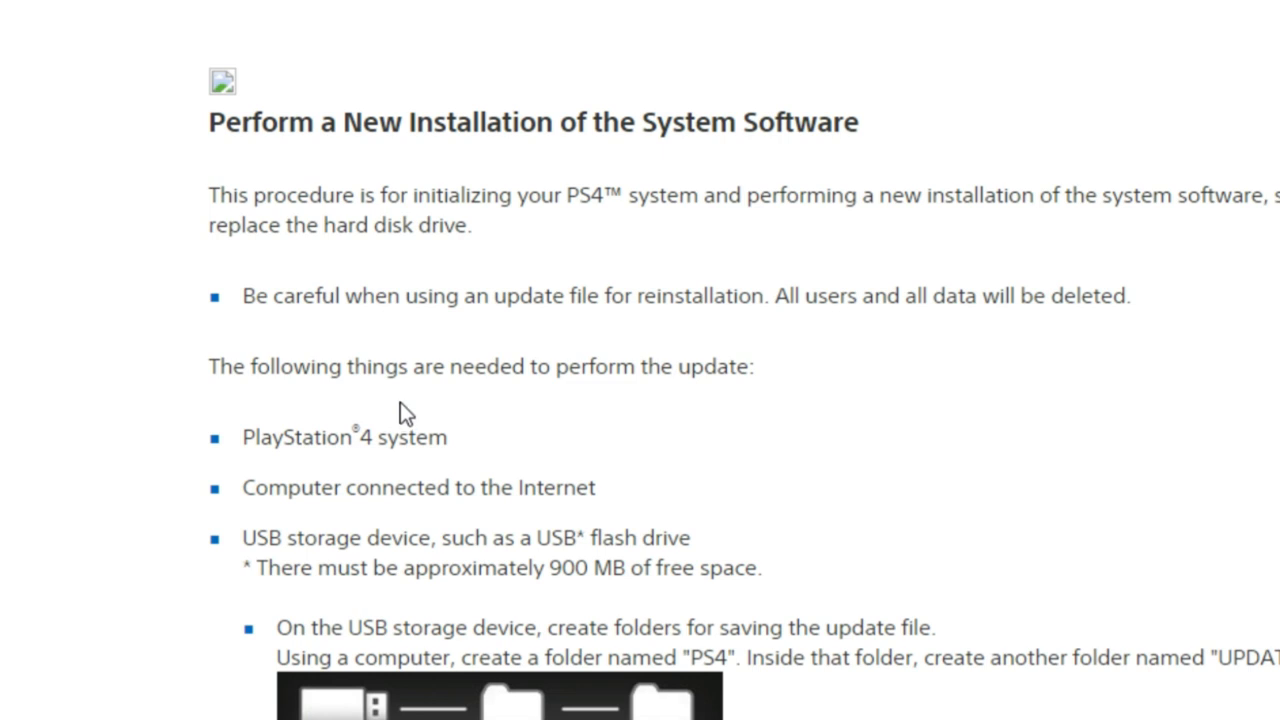
scroll(400, 402, "down", 4)
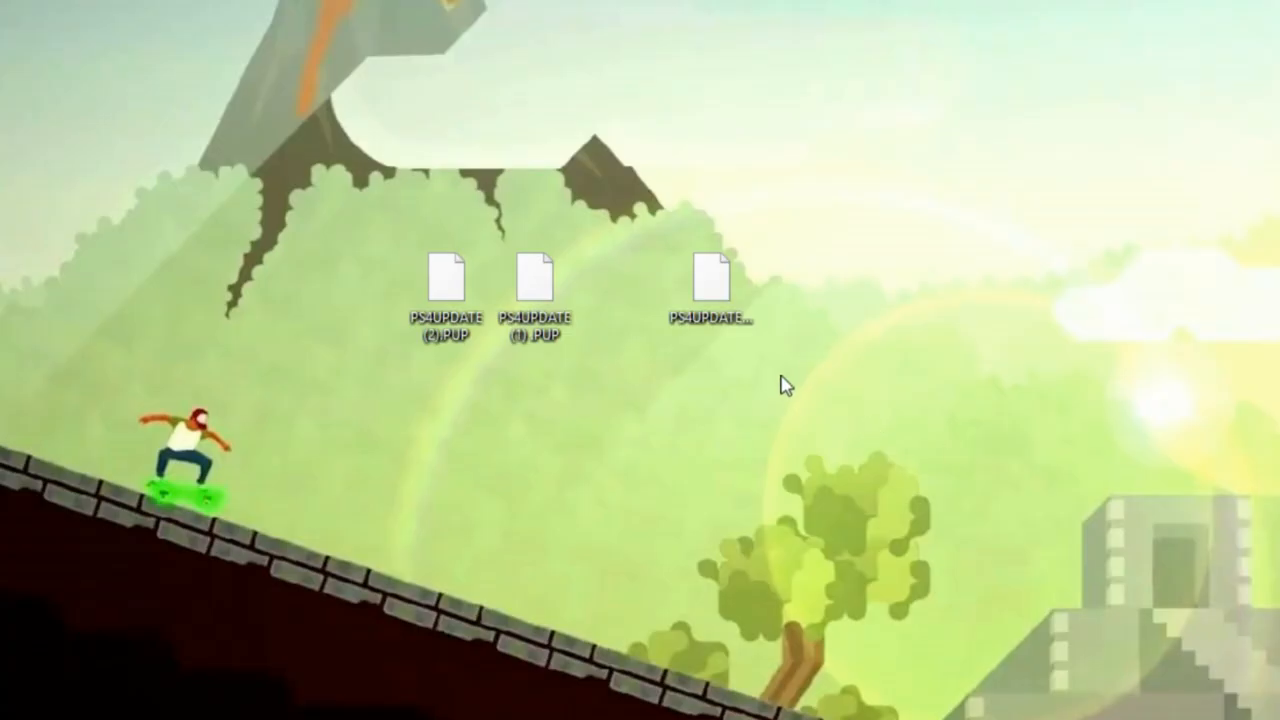
mouse_move(446, 295)
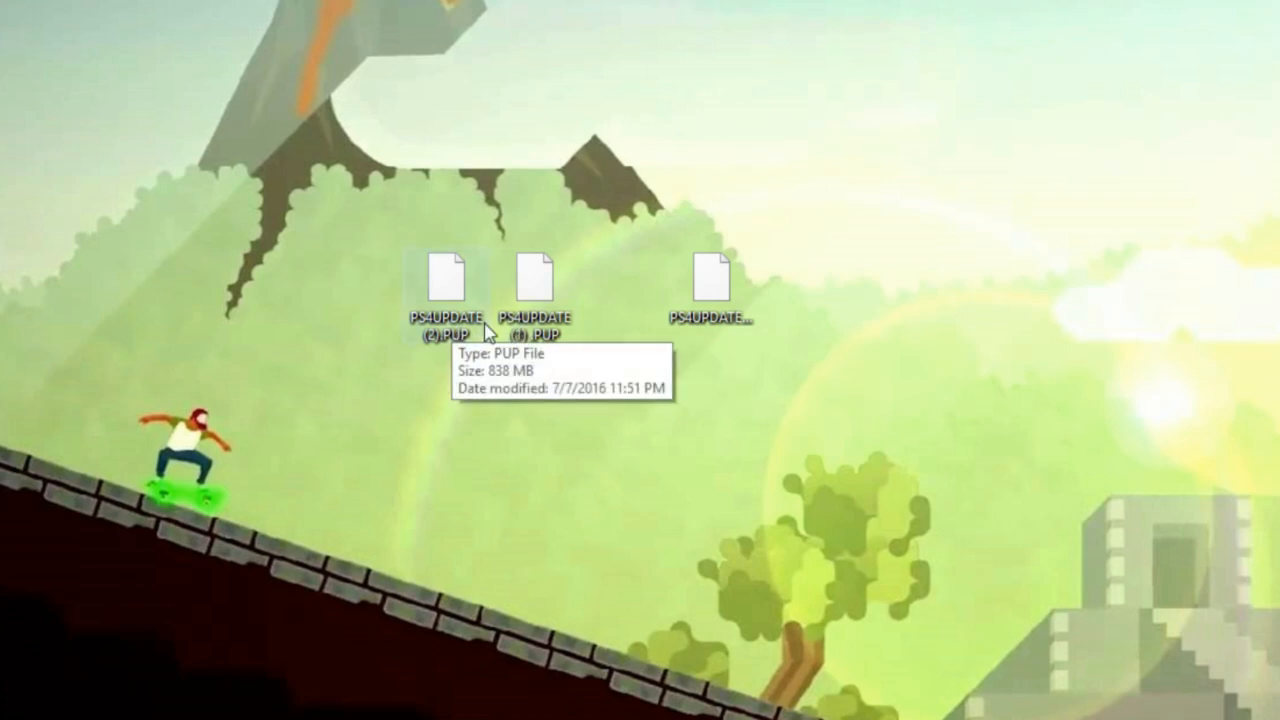
Rename PS4UPDATE (1).PUP, stripping '(1)', and decline the duplicate-name conflict prompt.
right_click(560, 322)
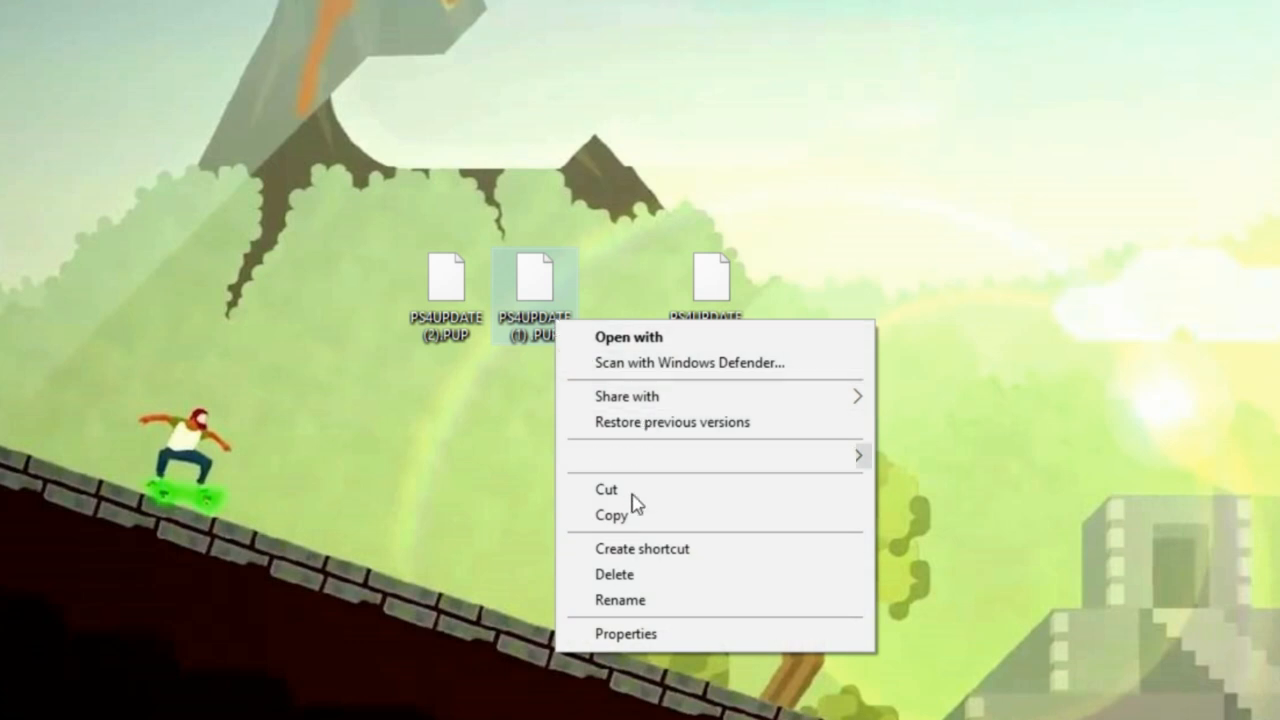
left_click(645, 600)
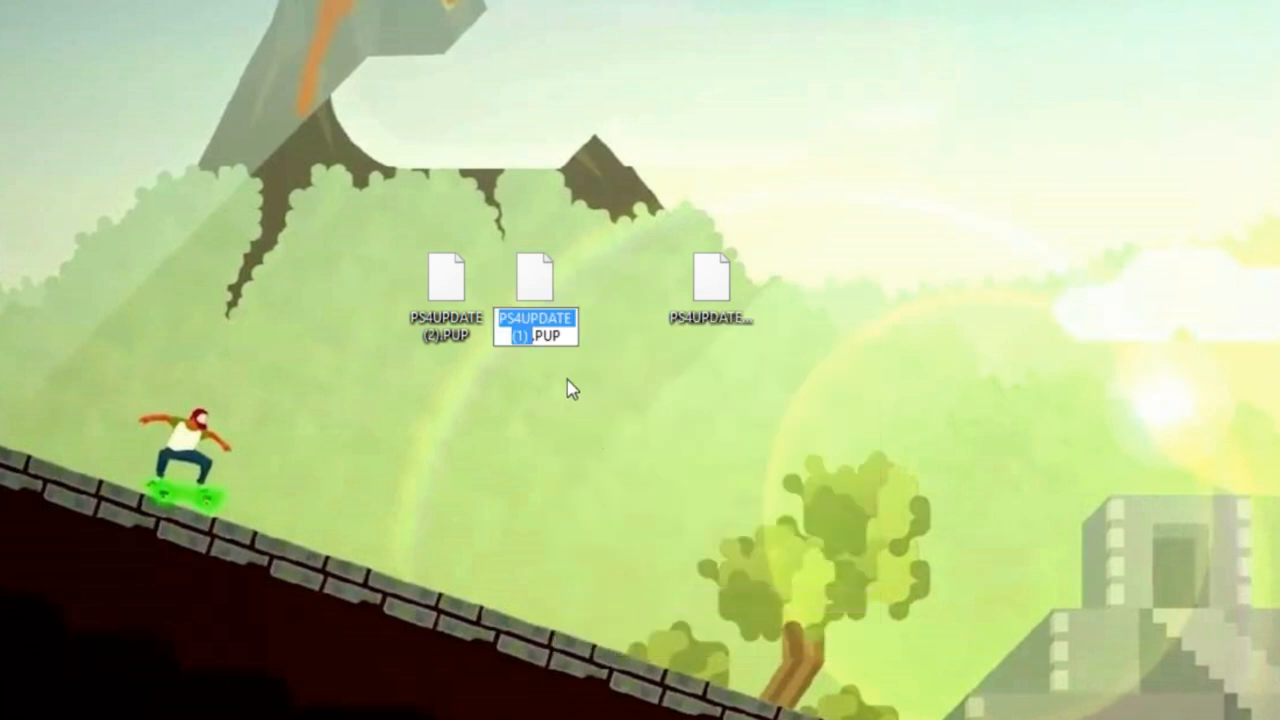
left_click(533, 340)
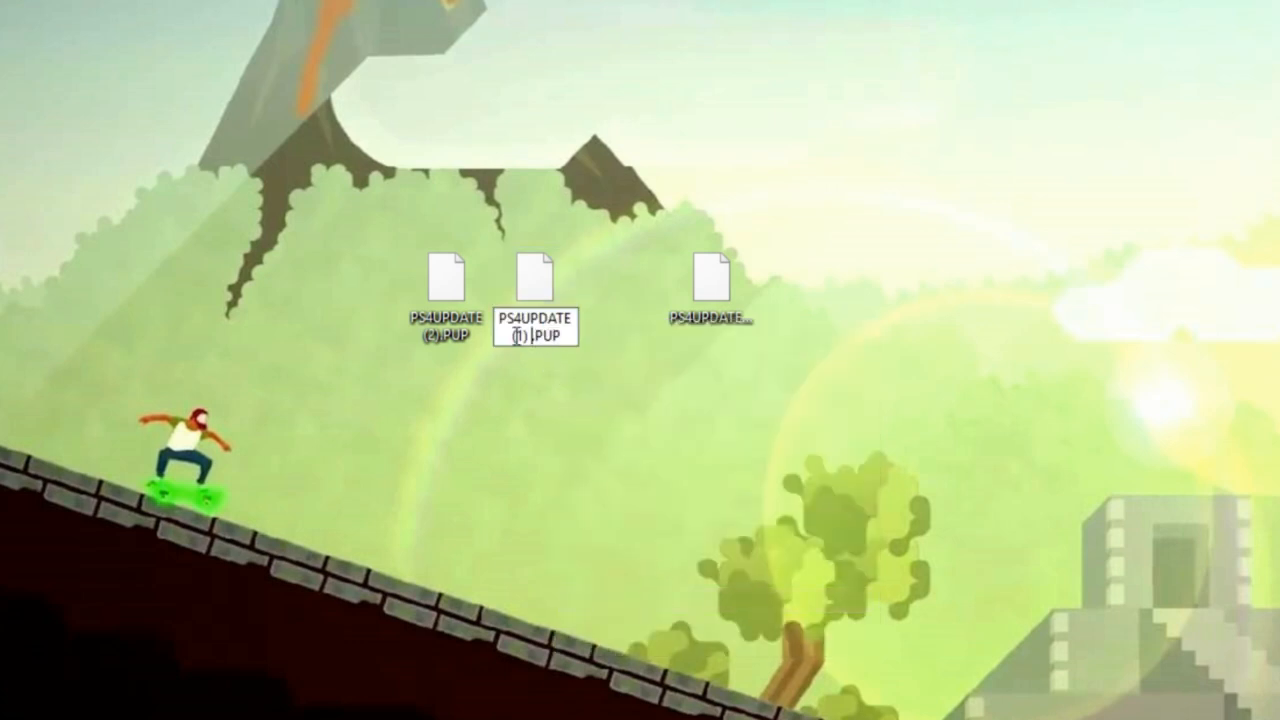
key("BackSpace")
key("BackSpace")
key("BackSpace")
key("BackSpace")
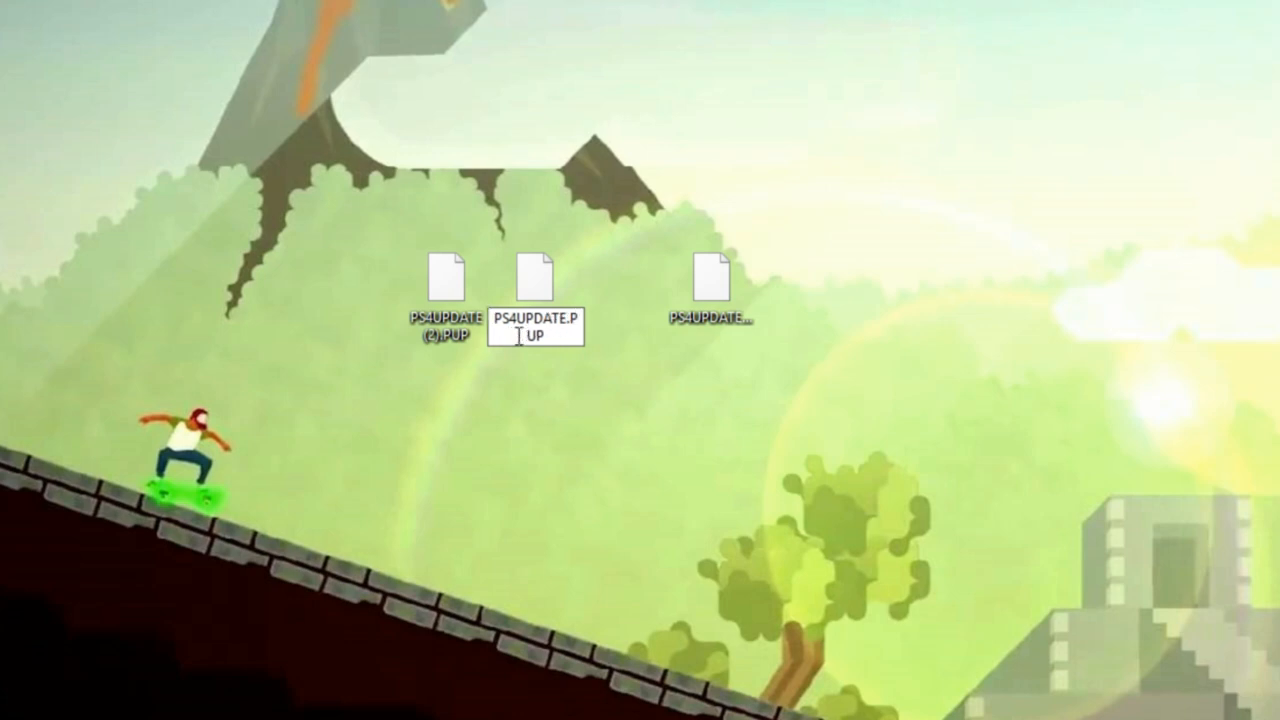
left_click(645, 497)
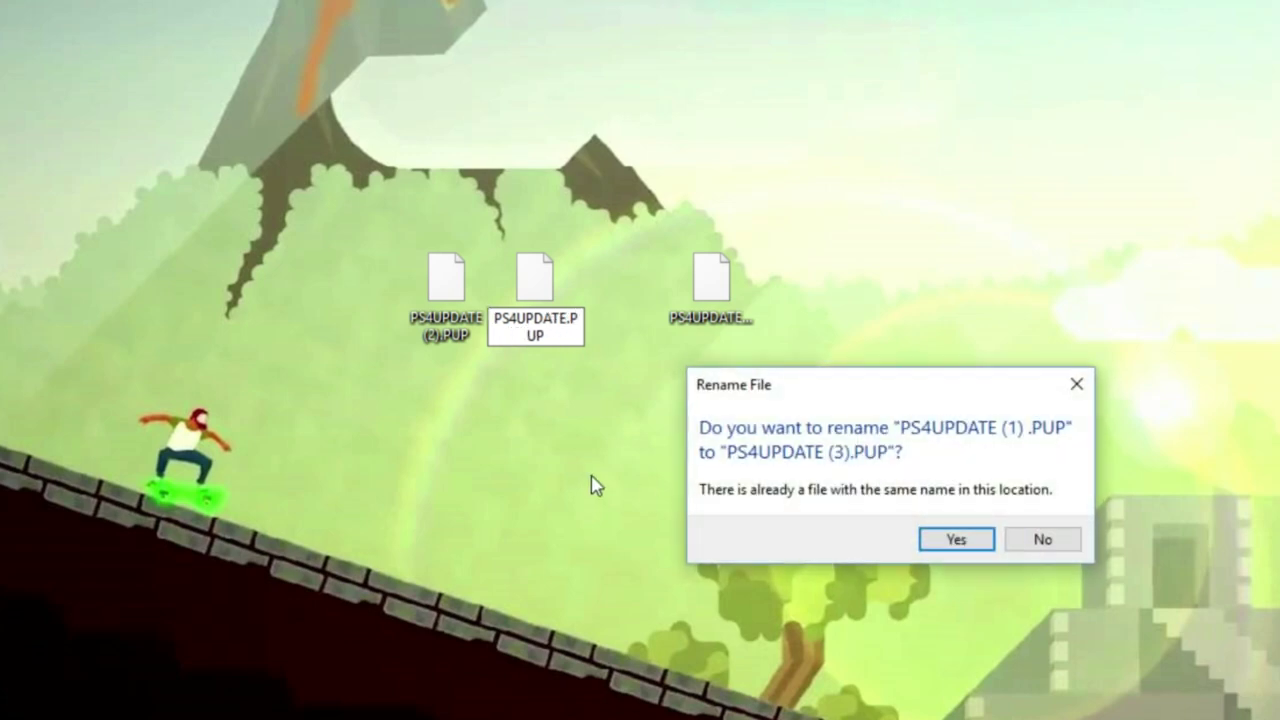
left_click(1042, 539)
Delete the remaining '(1)' so the file is named PS4UPDATE.PUP and commit it.
left_click(533, 338)
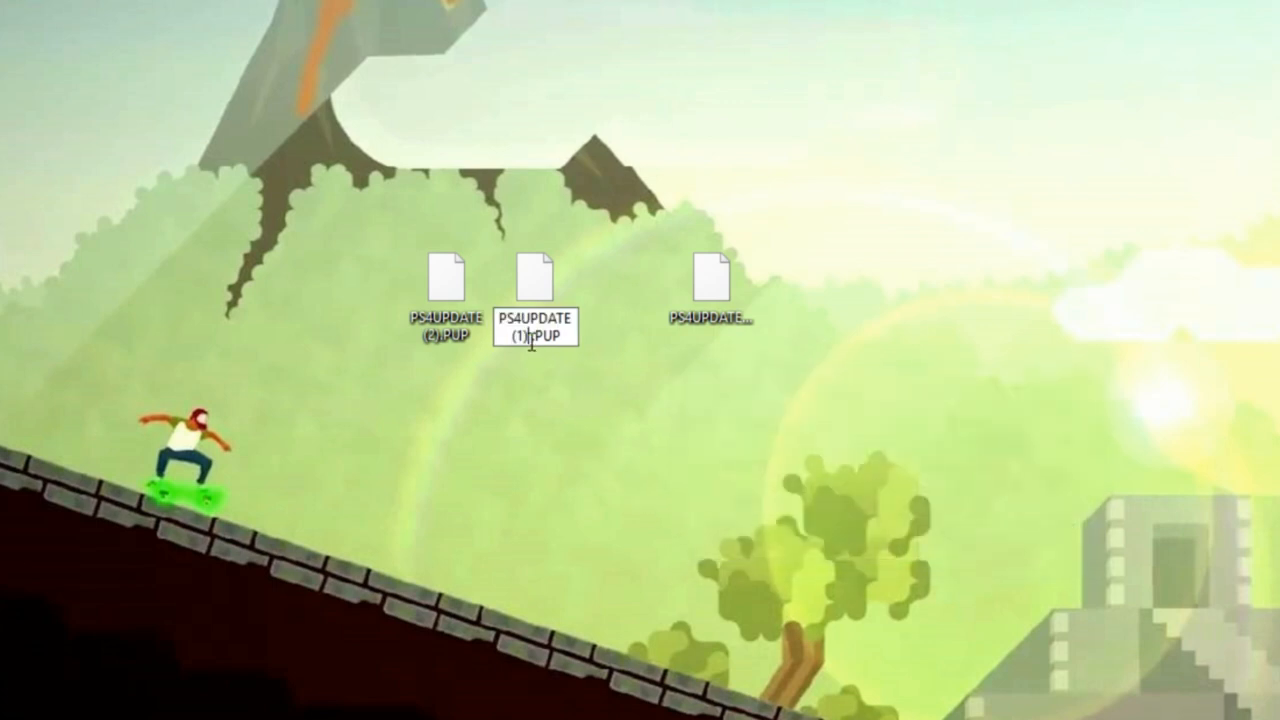
left_click_drag(533, 335, 514, 336)
key("BackSpace")
left_click(572, 412)
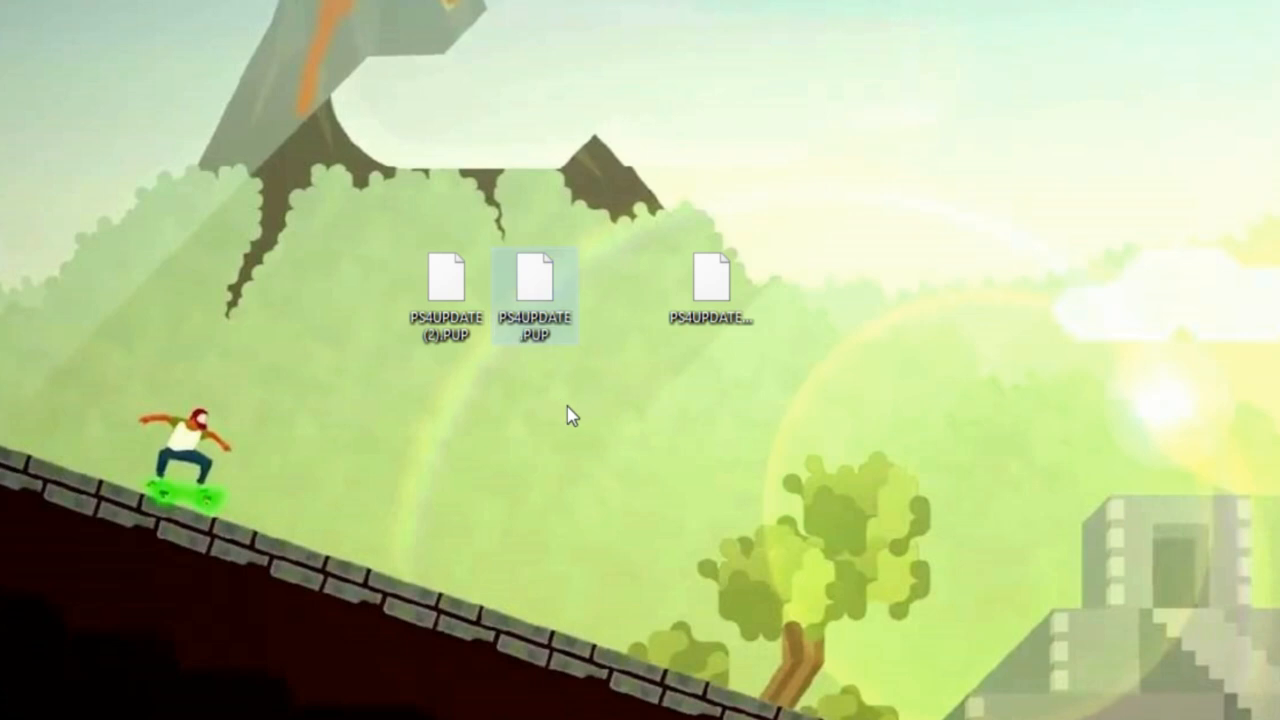
Create a new folder on the desktop and name it PS4.
right_click(572, 412)
mouse_move(622, 624)
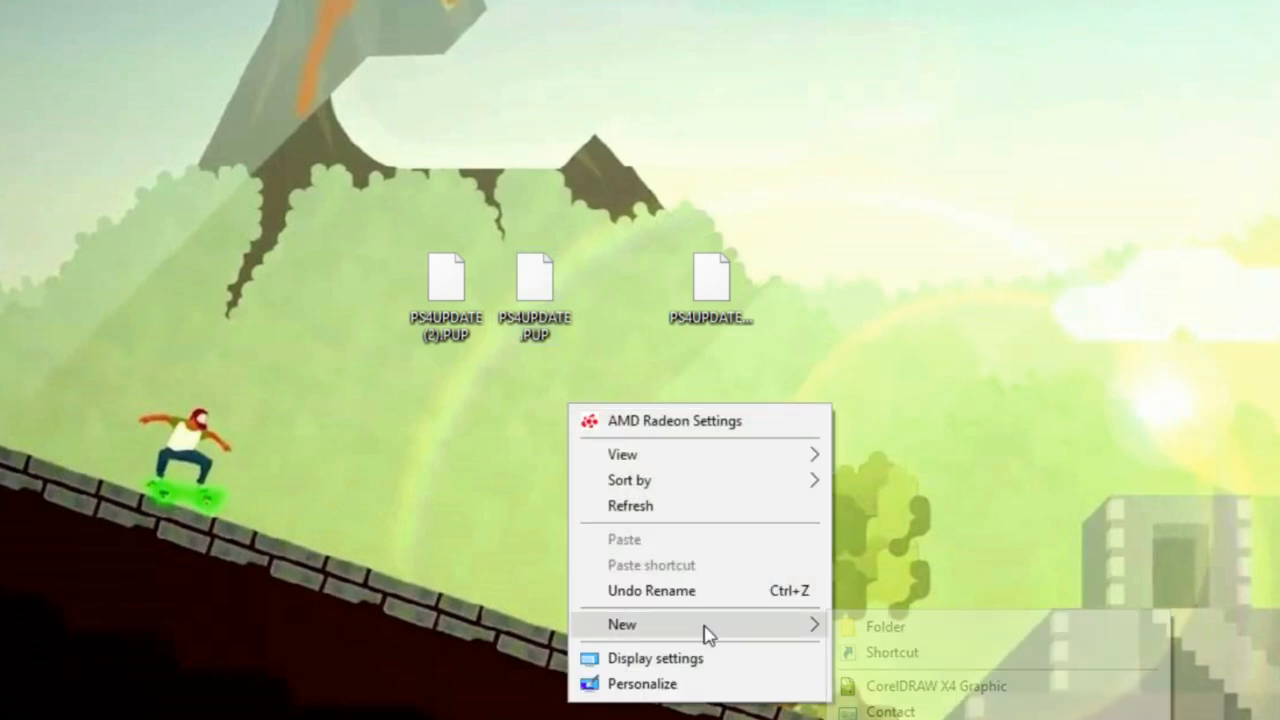
left_click(854, 629)
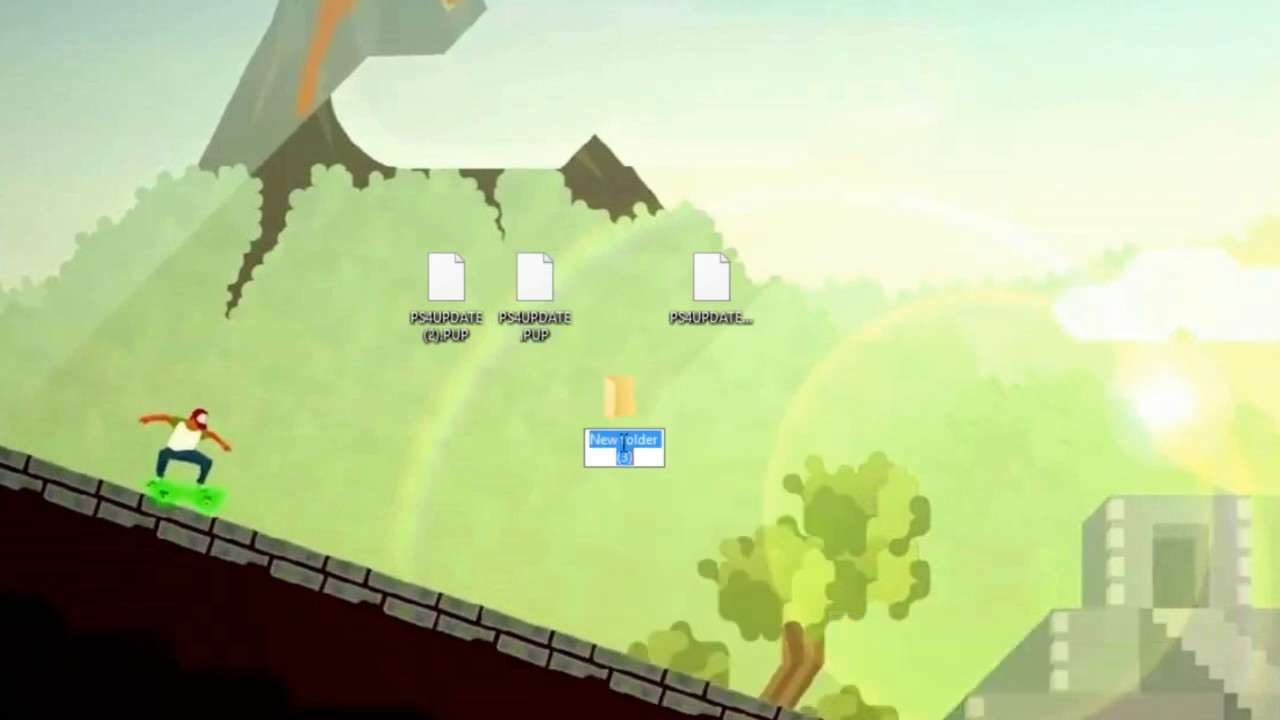
left_click_drag(622, 418, 622, 165)
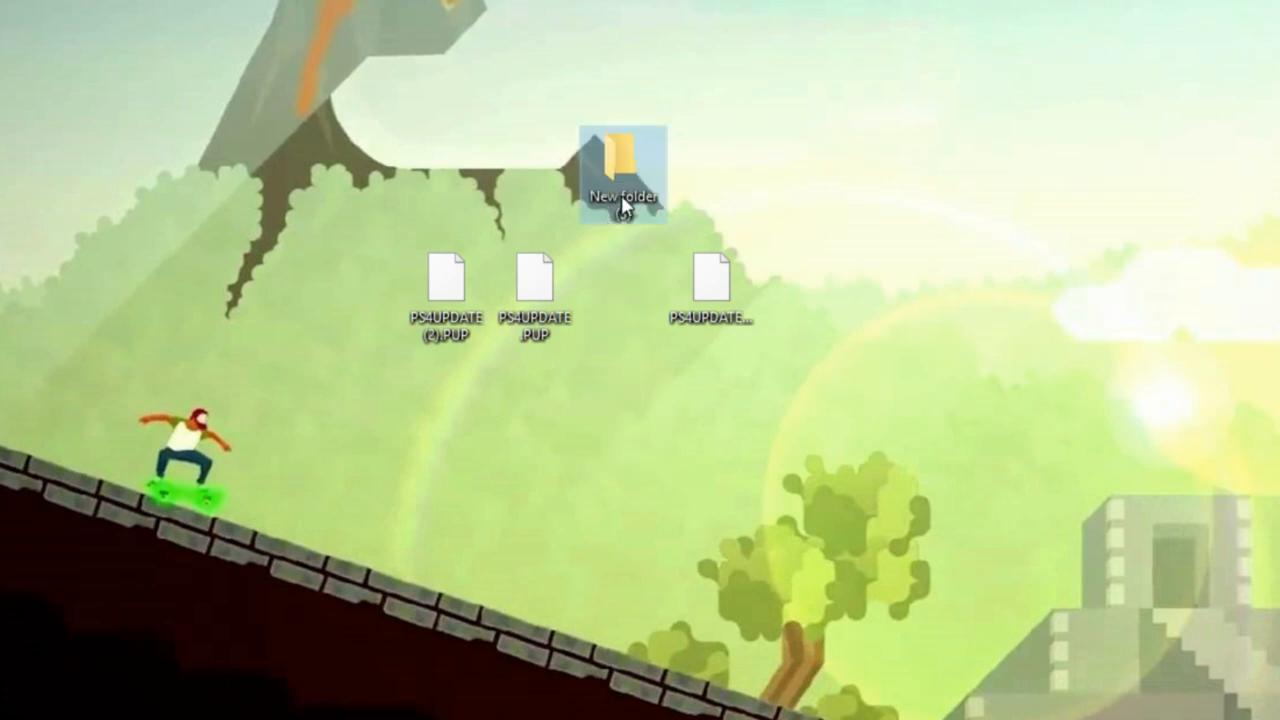
right_click(622, 195)
left_click(690, 553)
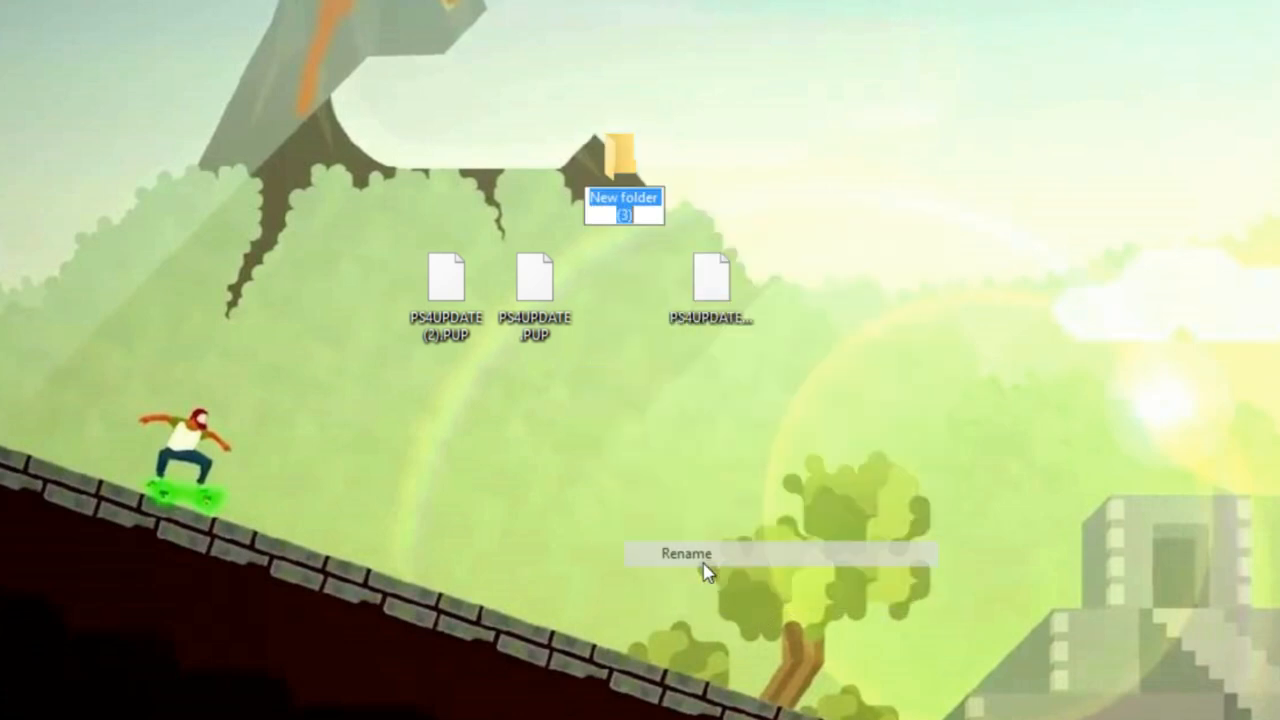
type("P")
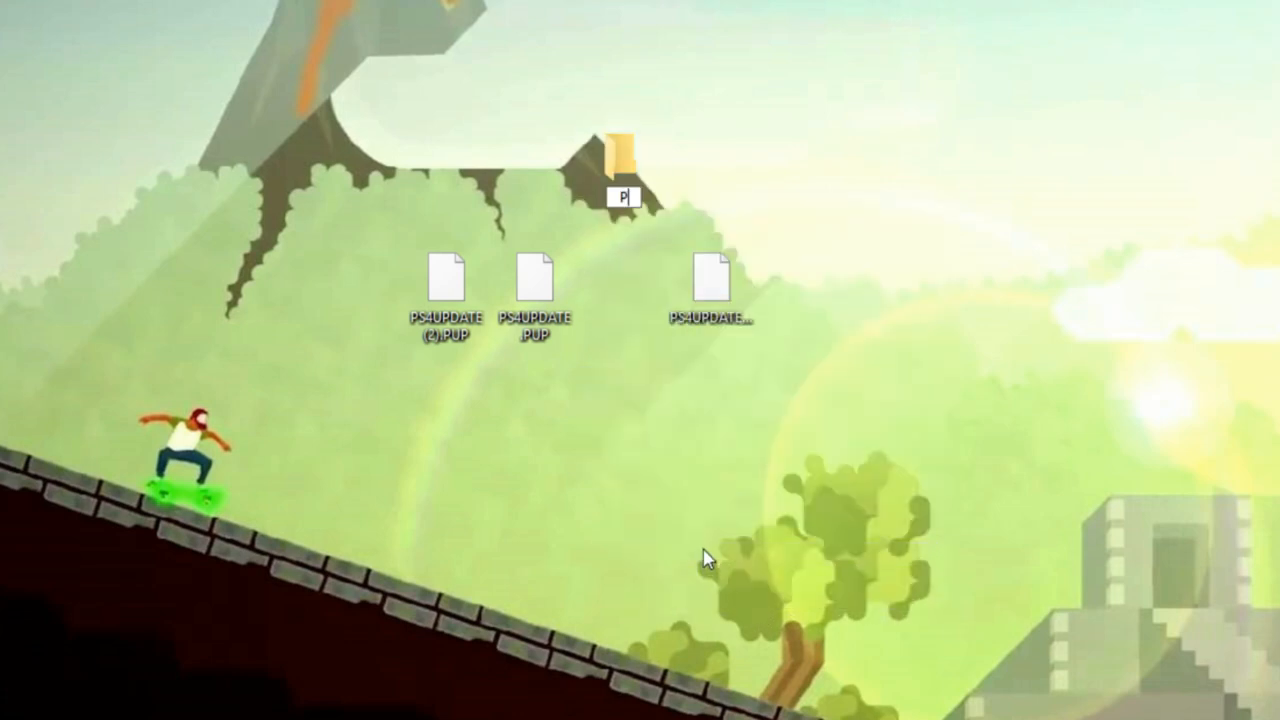
type("S4")
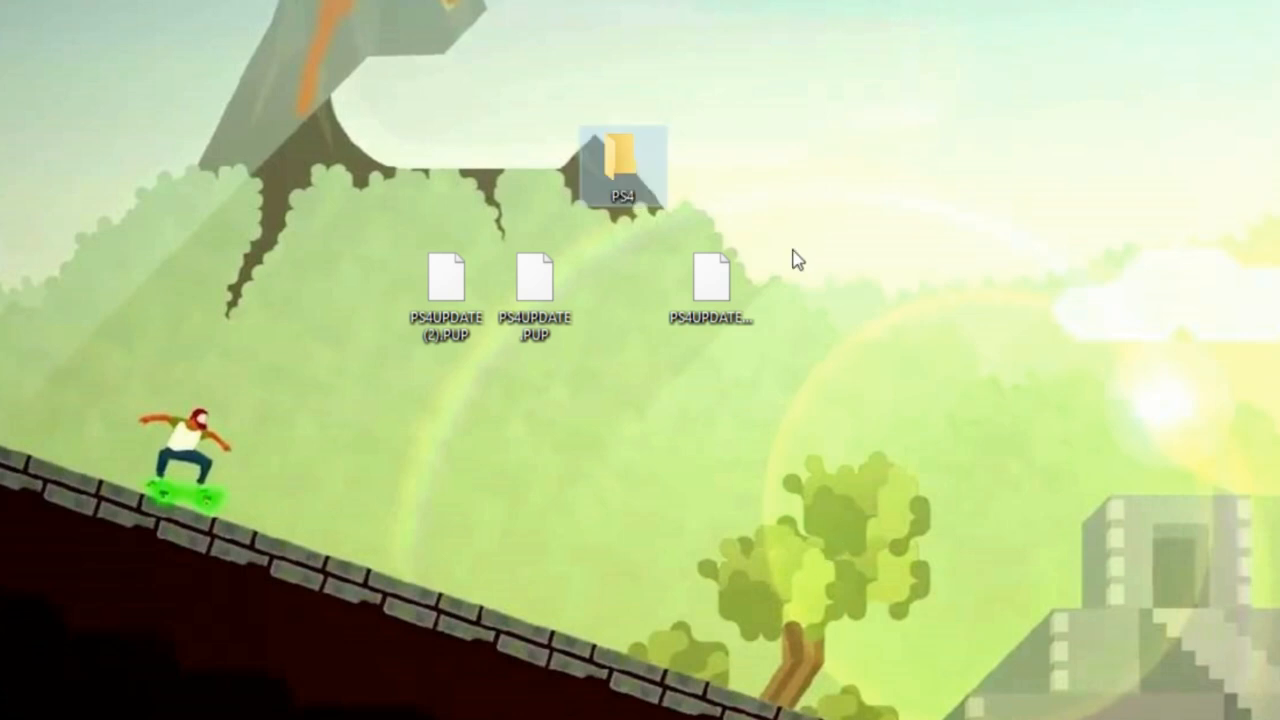
left_click(638, 192)
Inside the PS4 folder, create a subfolder named UPDATE.
double_click(638, 192)
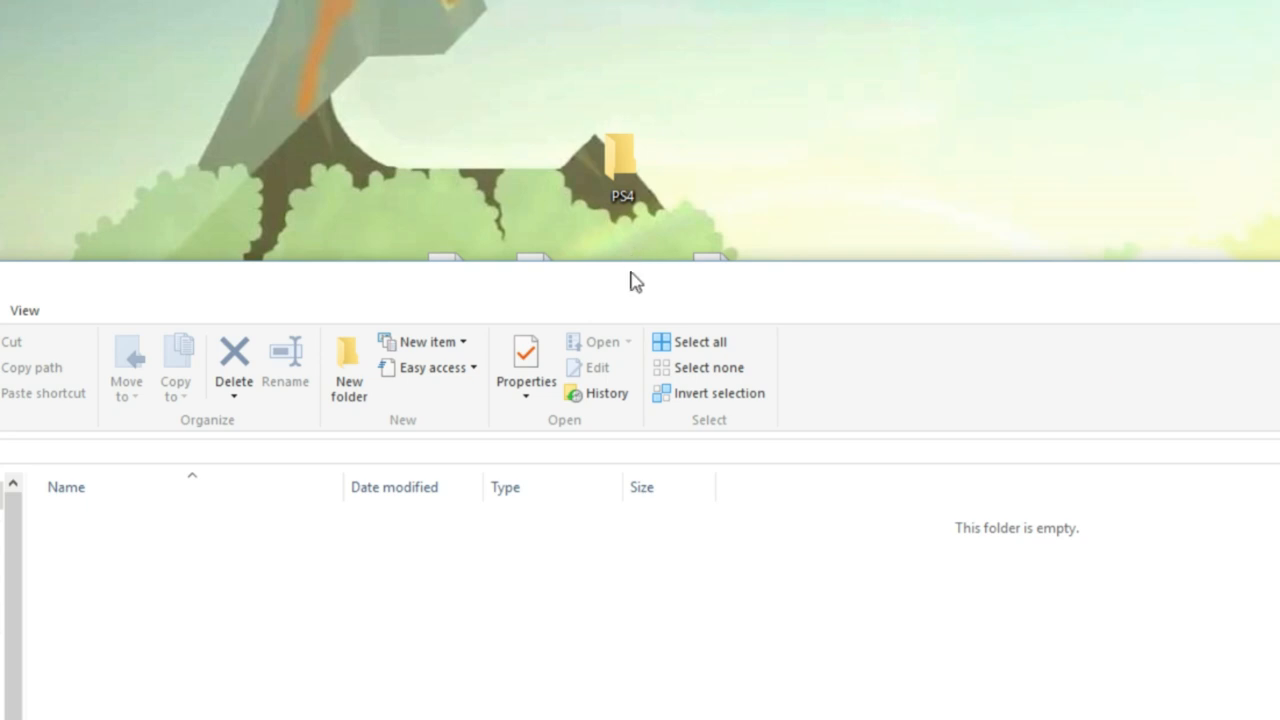
left_click_drag(630, 283, 612, 49)
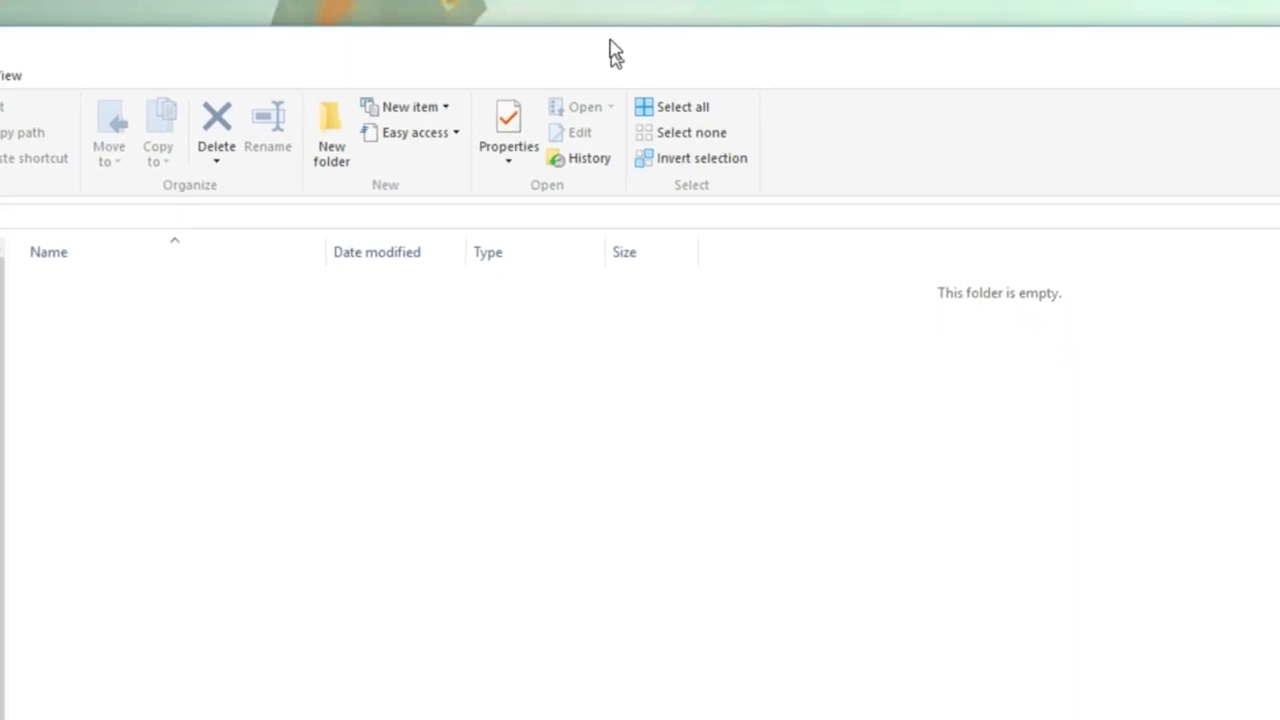
right_click(493, 322)
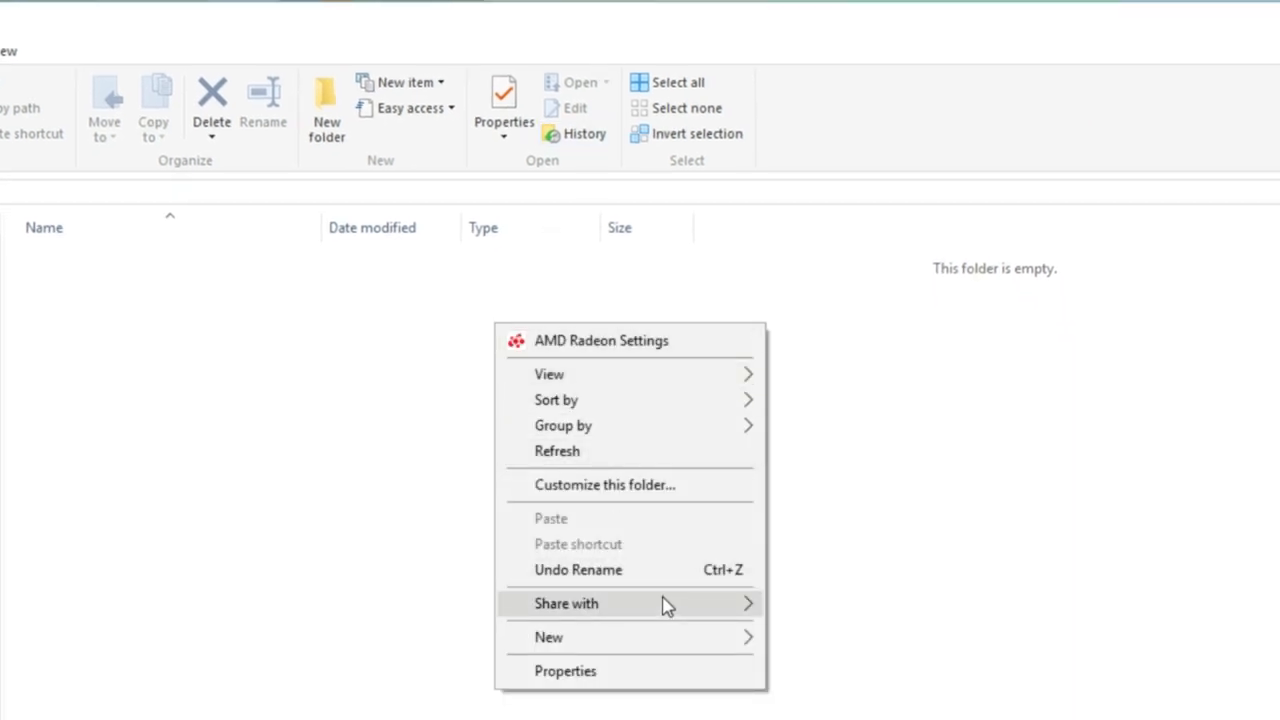
mouse_move(630, 637)
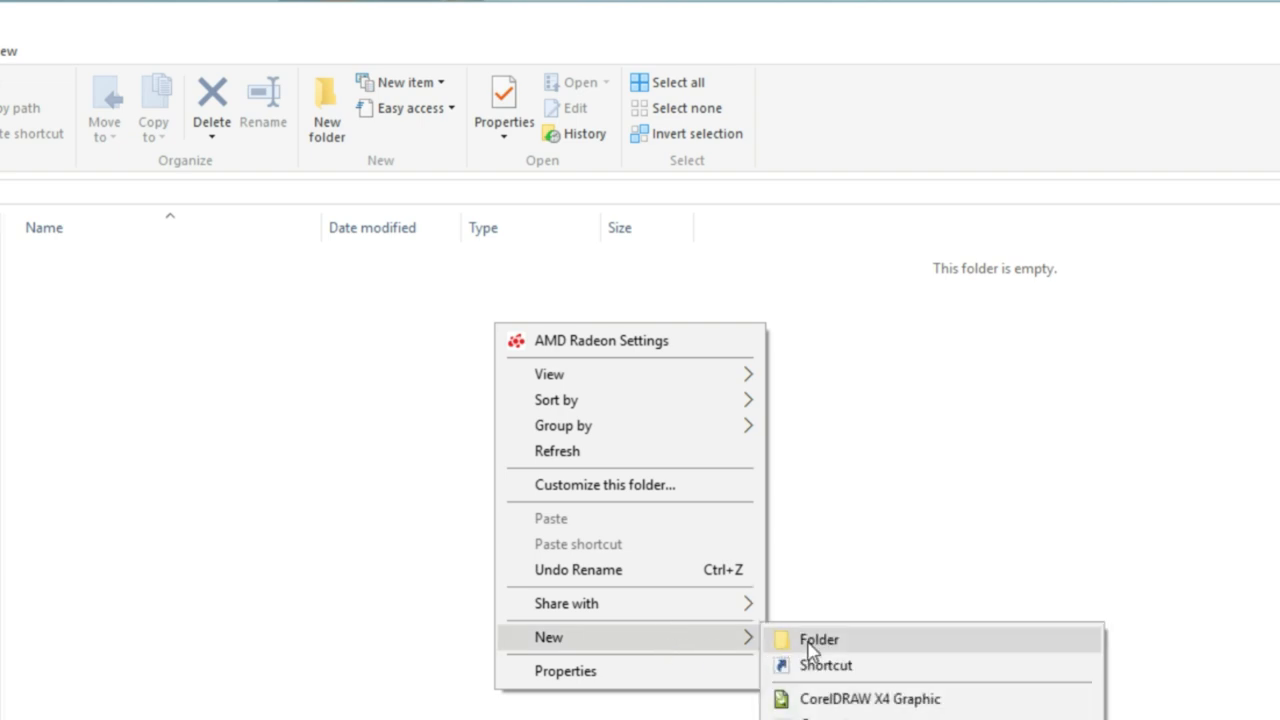
left_click(815, 640)
type("UP")
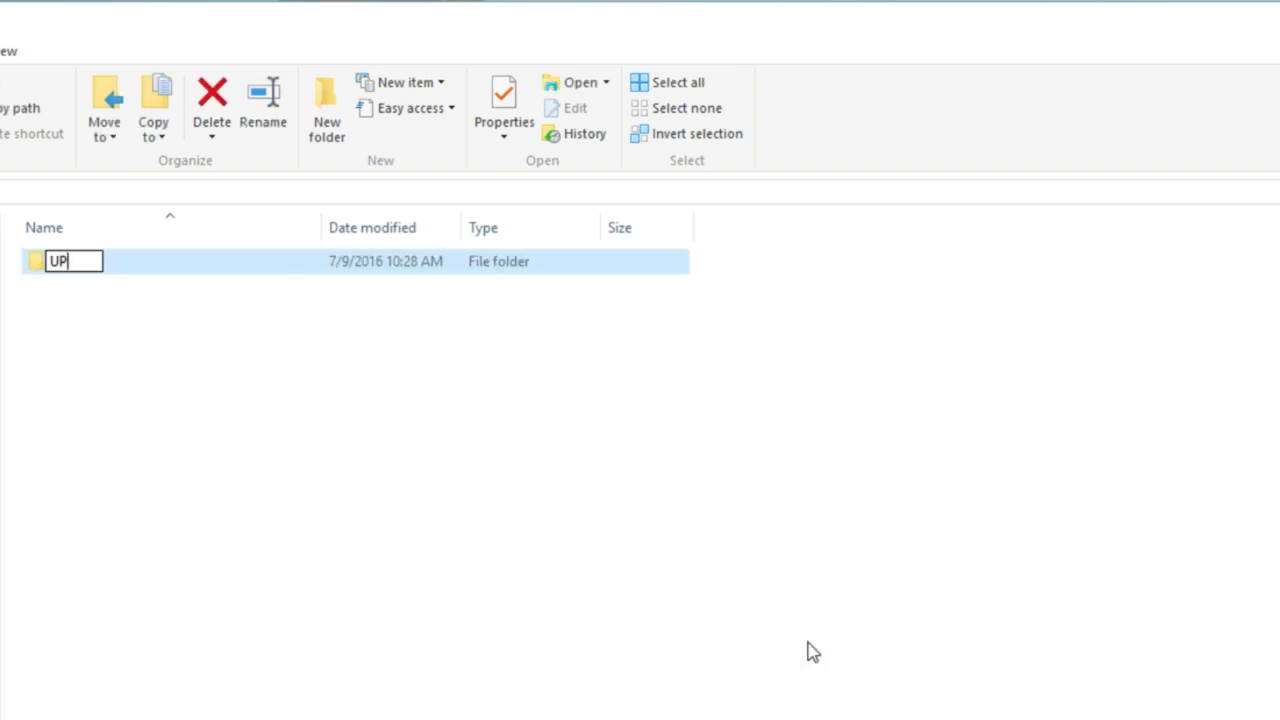
type("DATE")
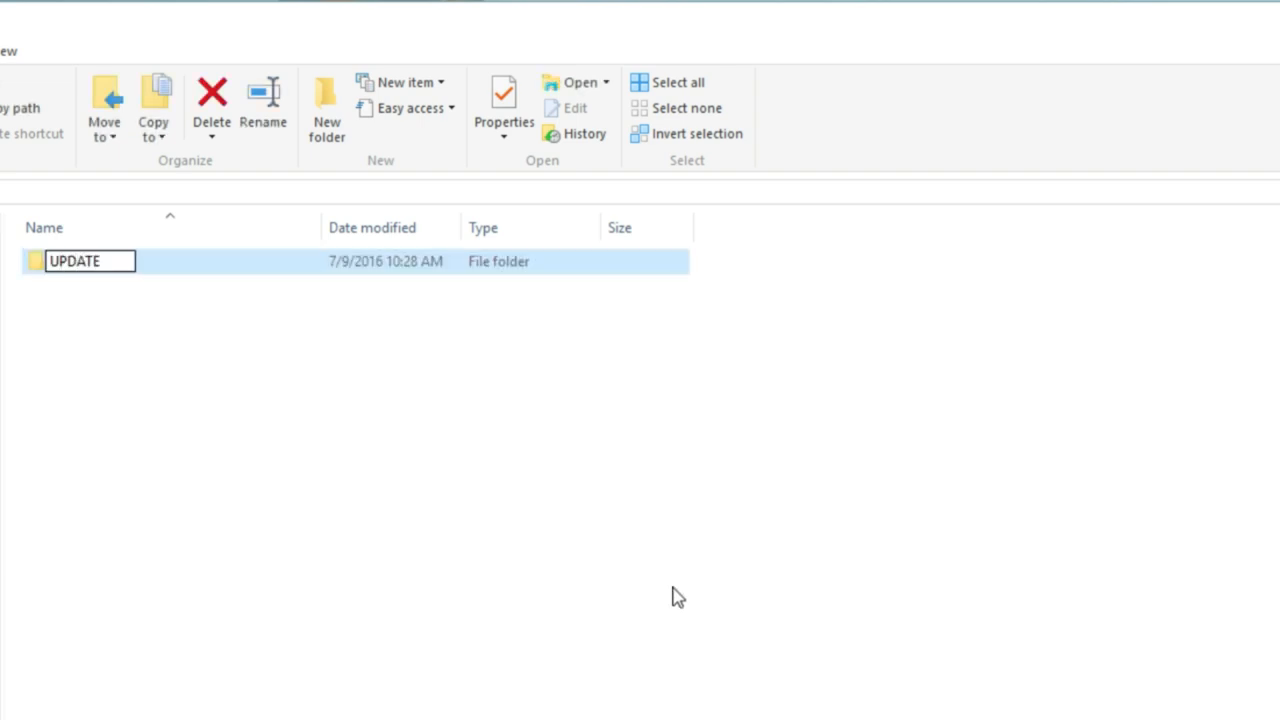
left_click(448, 471)
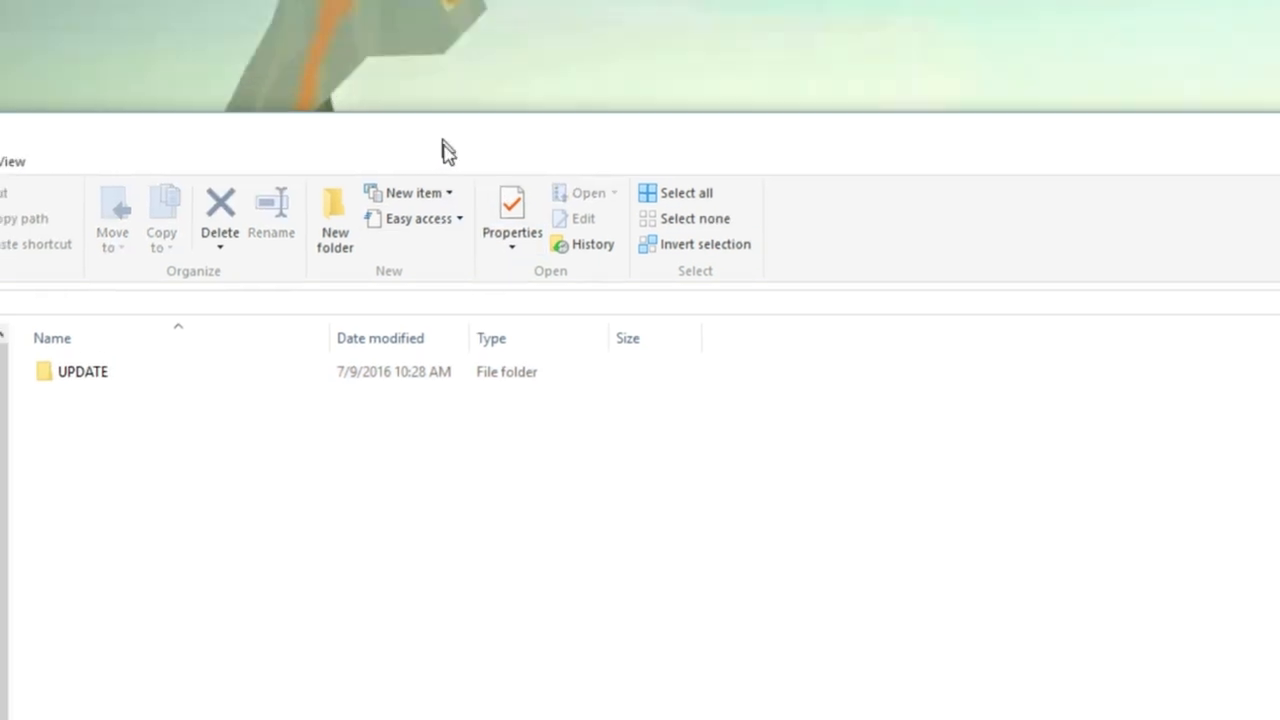
left_click_drag(443, 47, 472, 390)
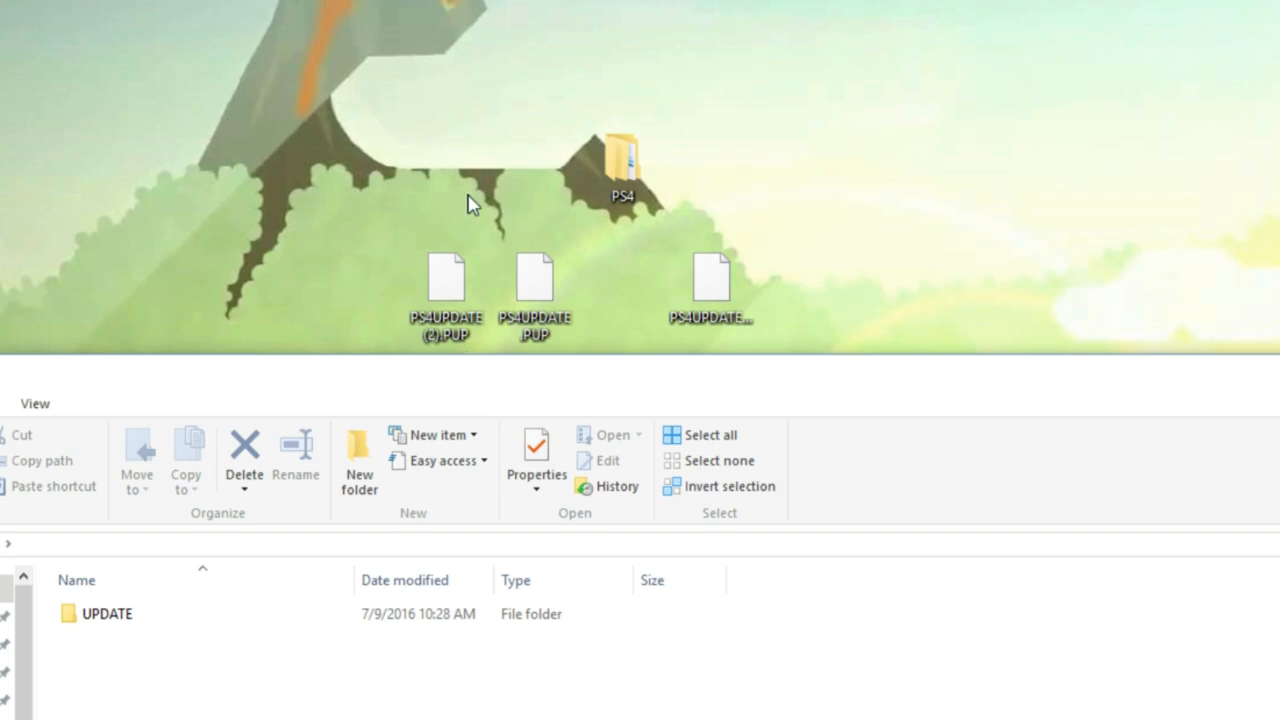
Move PS4UPDATE.PUP from the desktop into PS4 and go into the UPDATE folder.
mouse_move(534, 280)
left_mouse_down()
mouse_move(443, 540)
mouse_move(185, 612)
left_mouse_up()
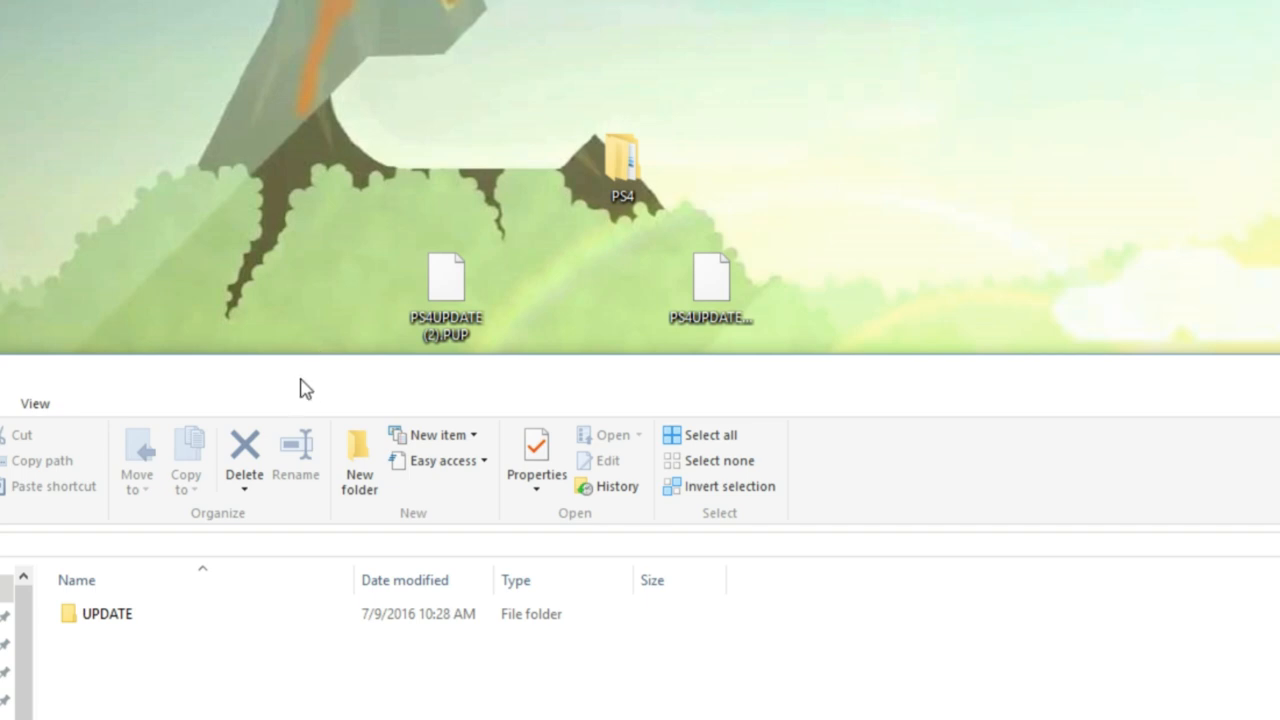
left_click_drag(279, 346, 257, 208)
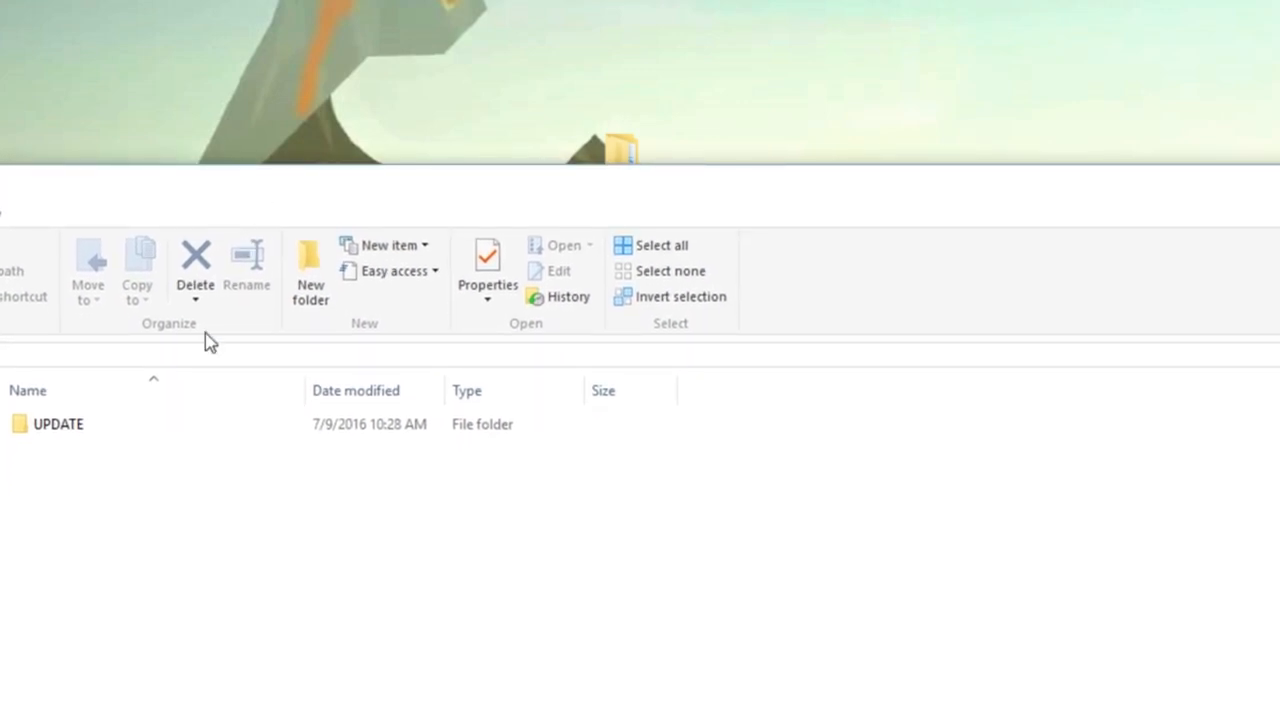
double_click(208, 440)
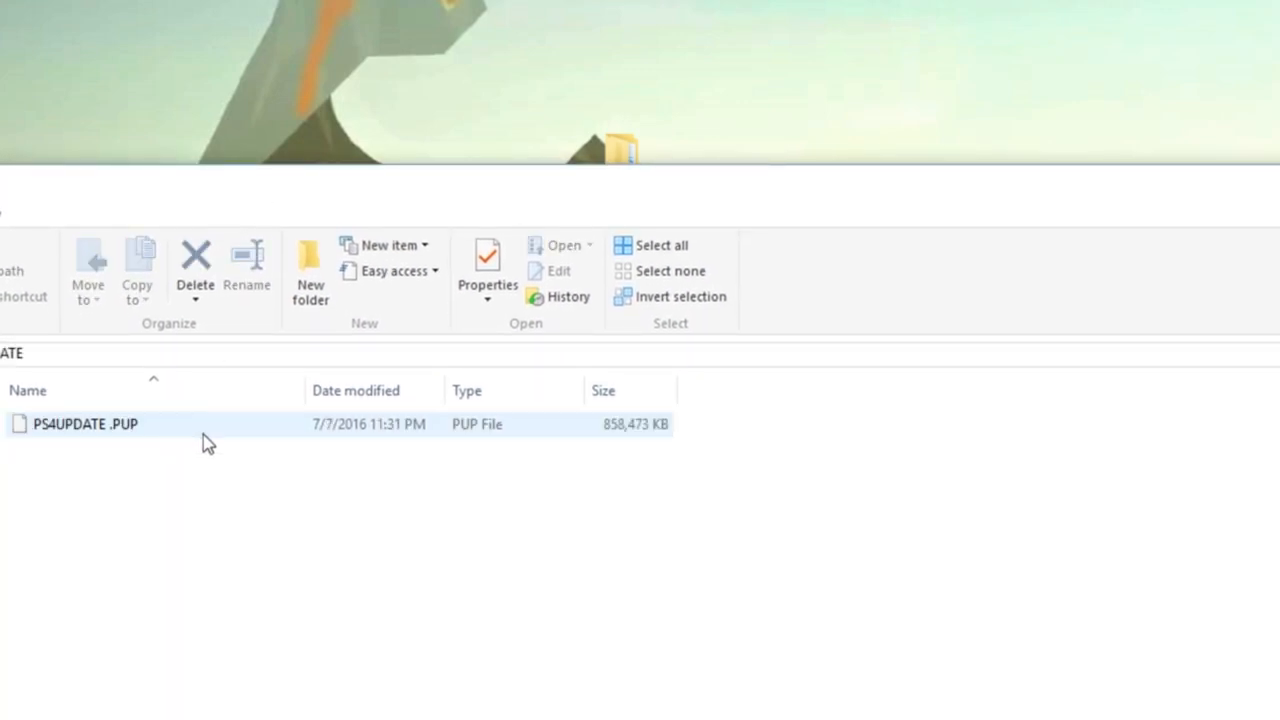
Rename the file, deleting the stray character so it reads exactly PS4UPDATE.PUP.
right_click(126, 428)
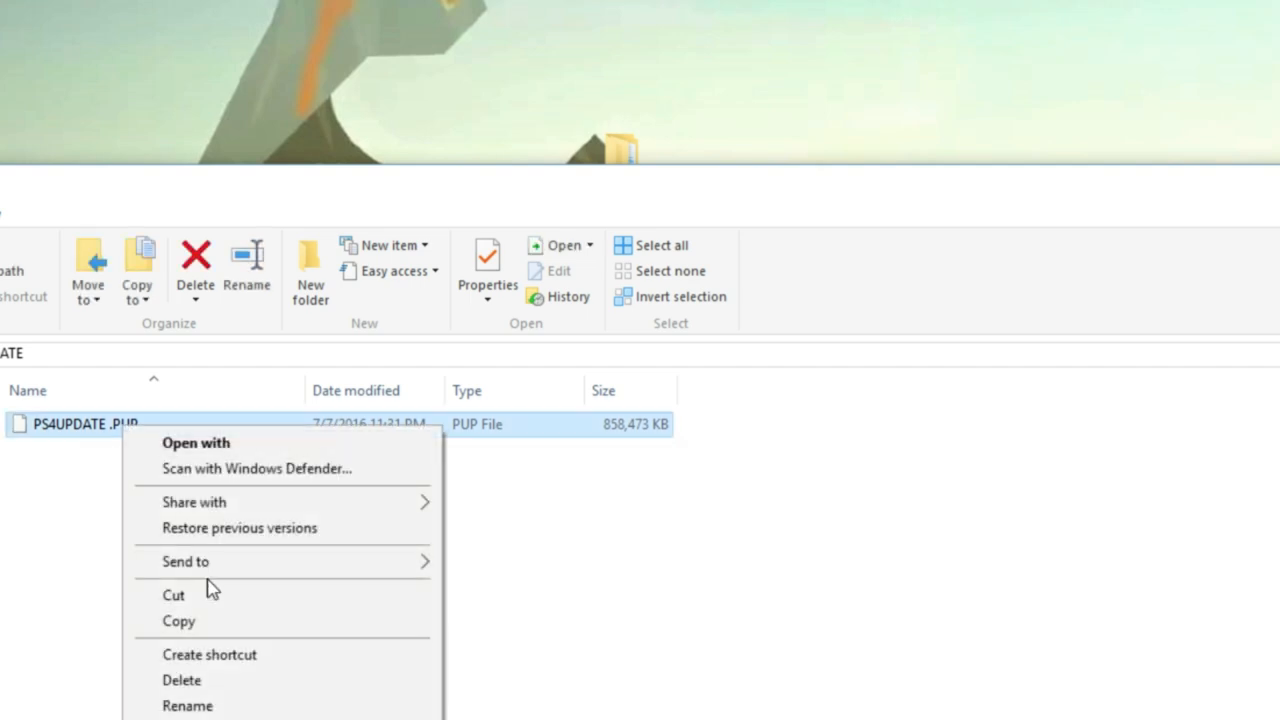
left_click(188, 705)
key("Right")
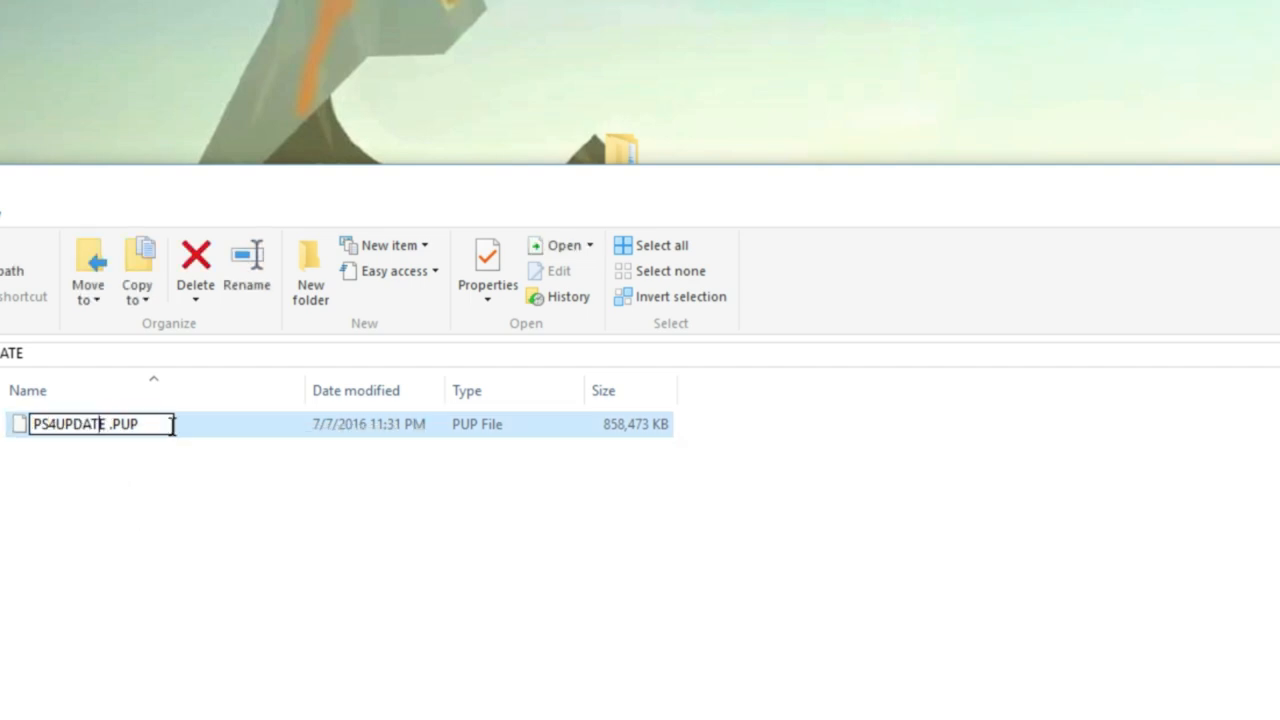
key("Delete")
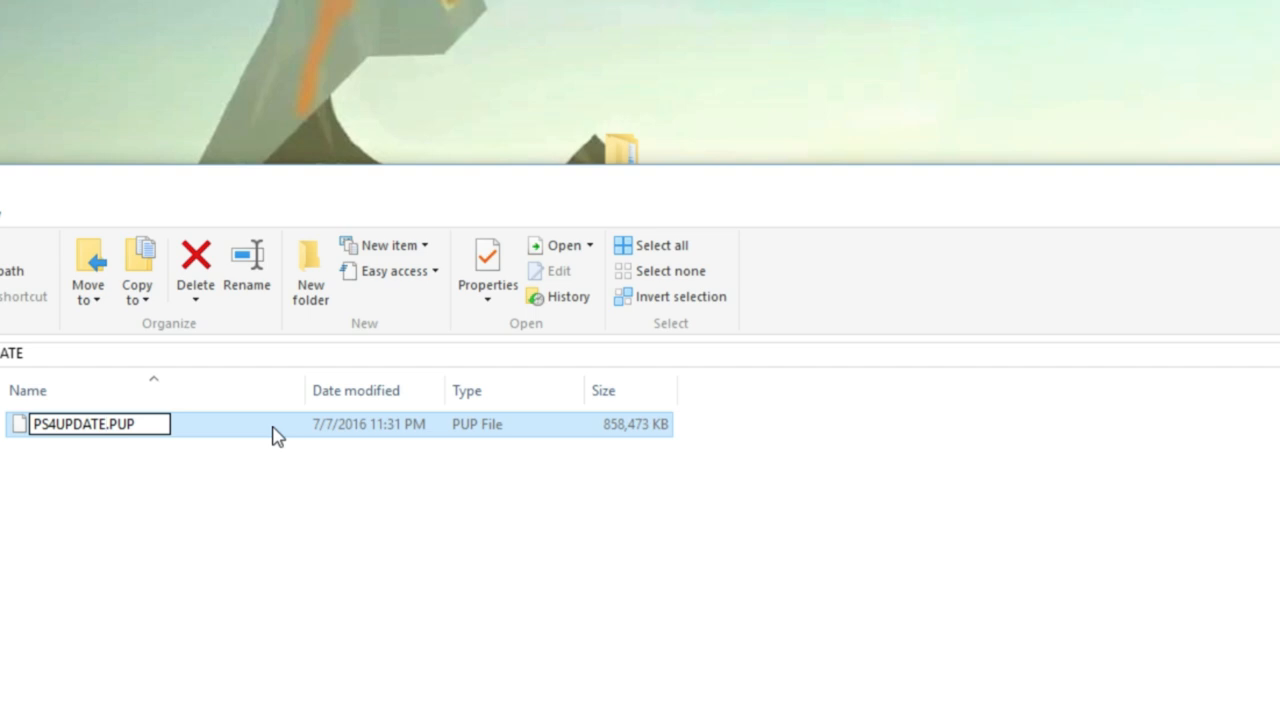
left_click(260, 512)
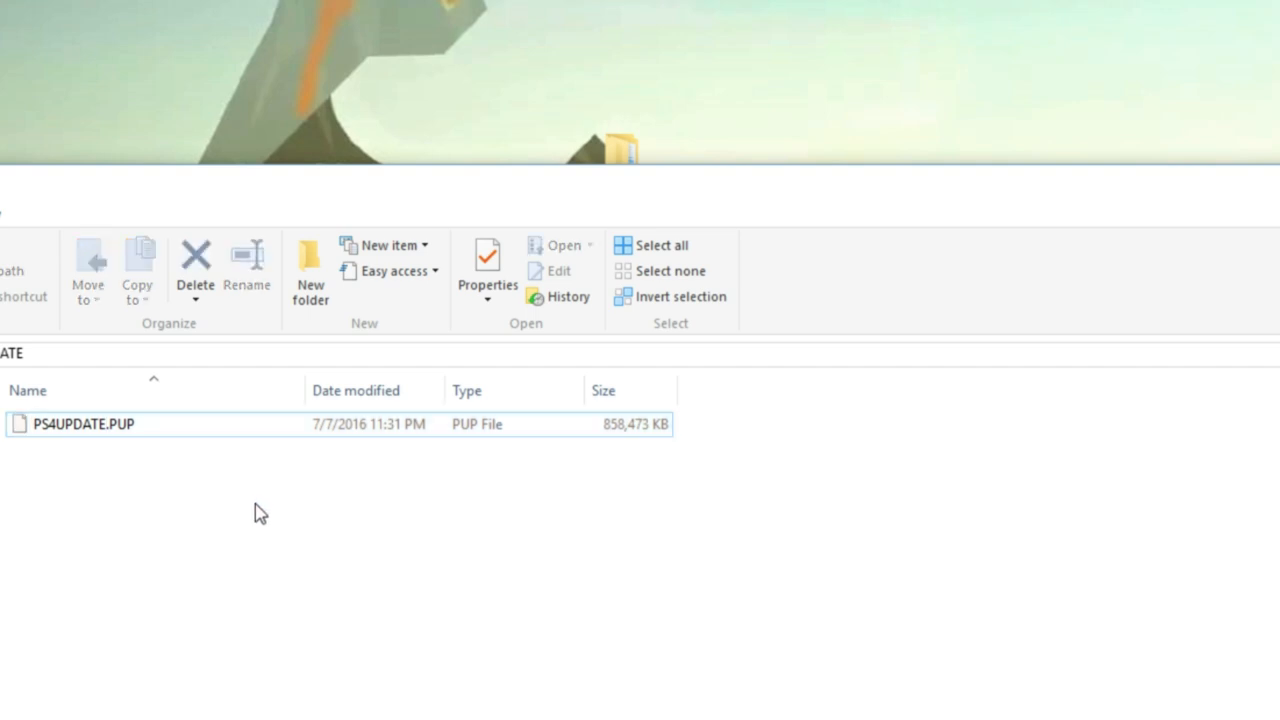
left_click(40, 430)
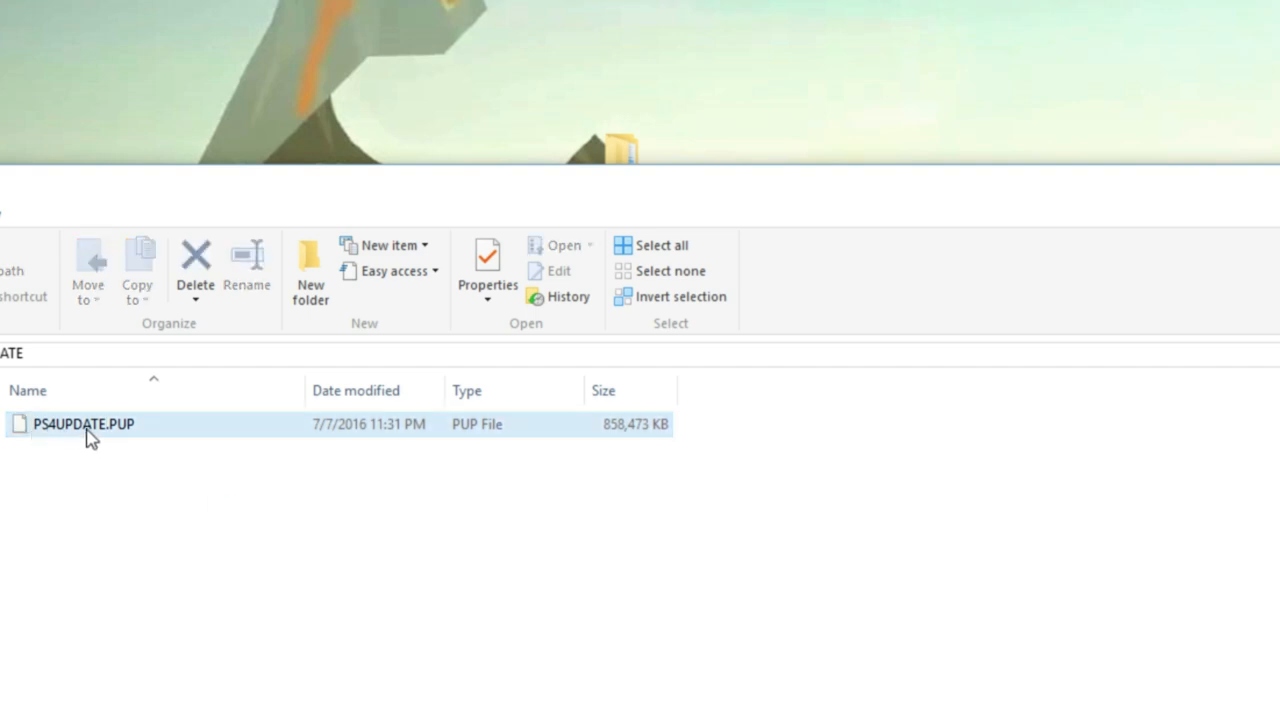
left_click(250, 488)
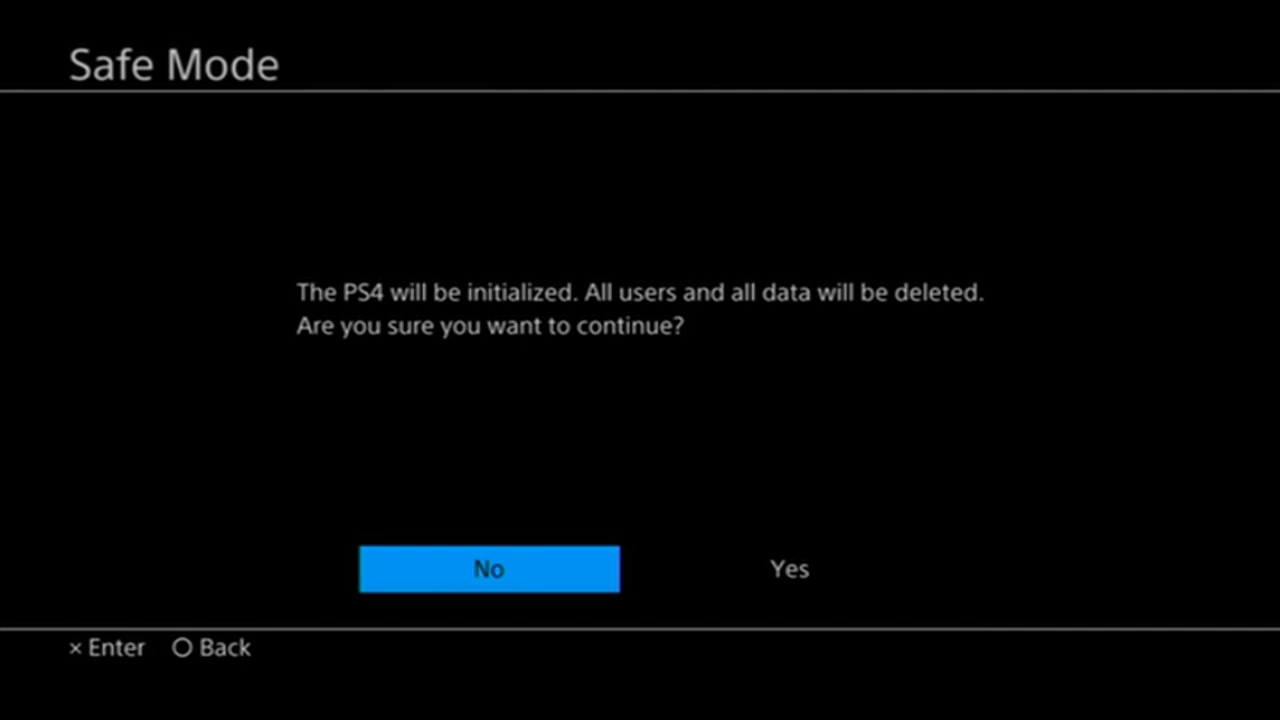
Highlight Yes on the initialization warning to delete all users and data.
key("Right")
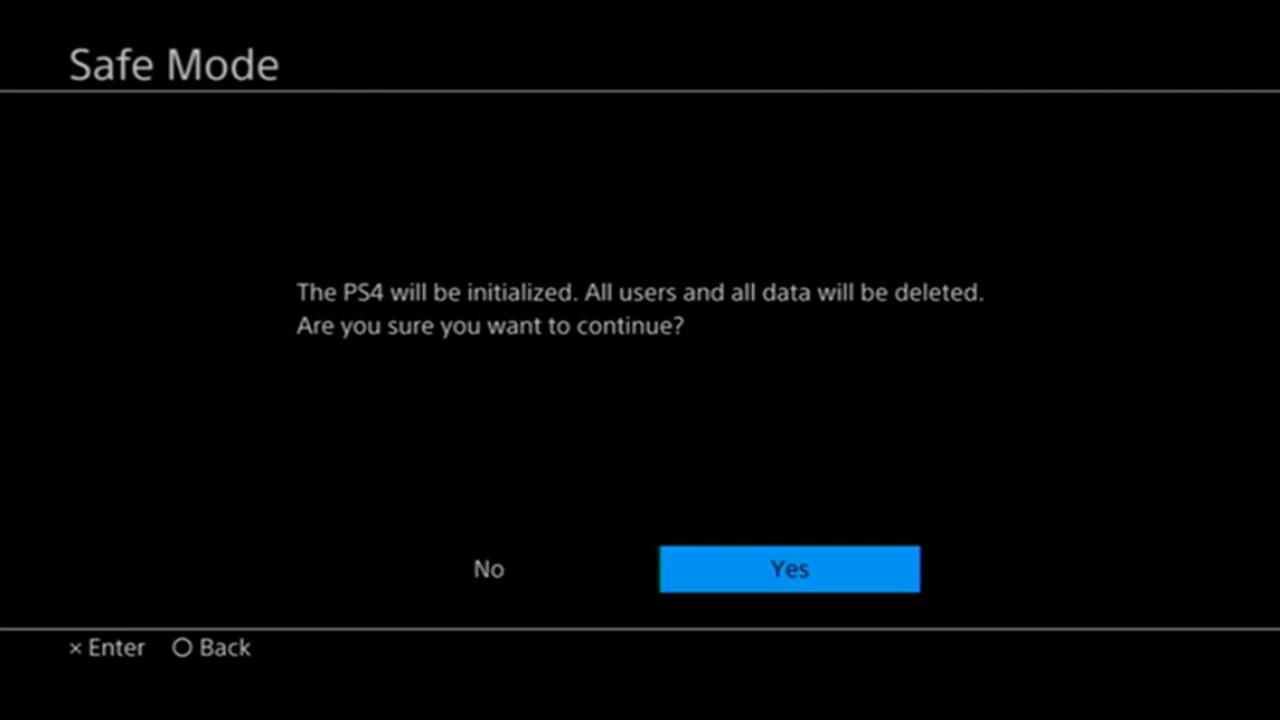